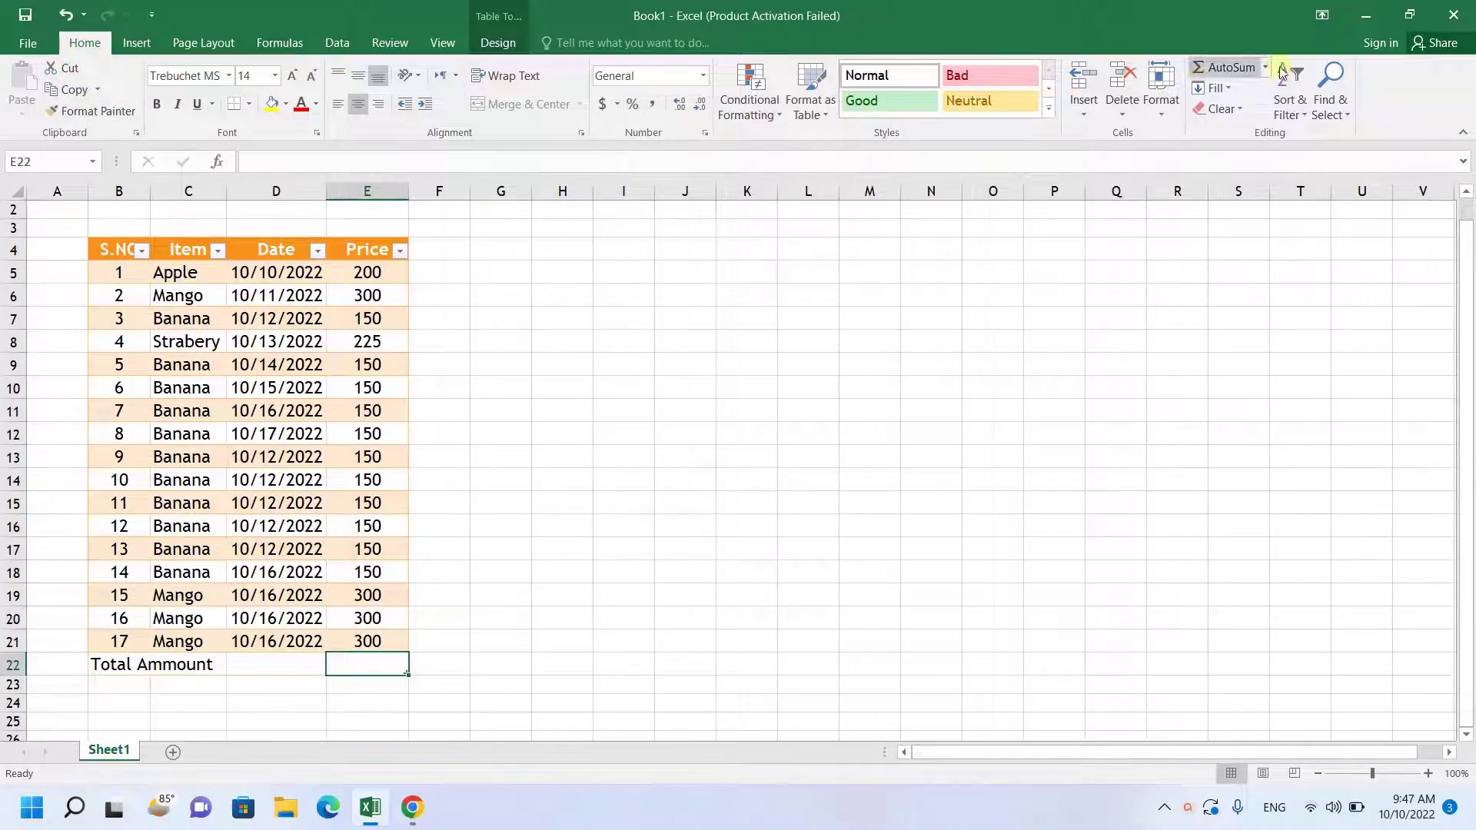
Start a SUM formula in the Total Ammount cell E22 with the prices in E5:E21 as its range
left_click(136, 43)
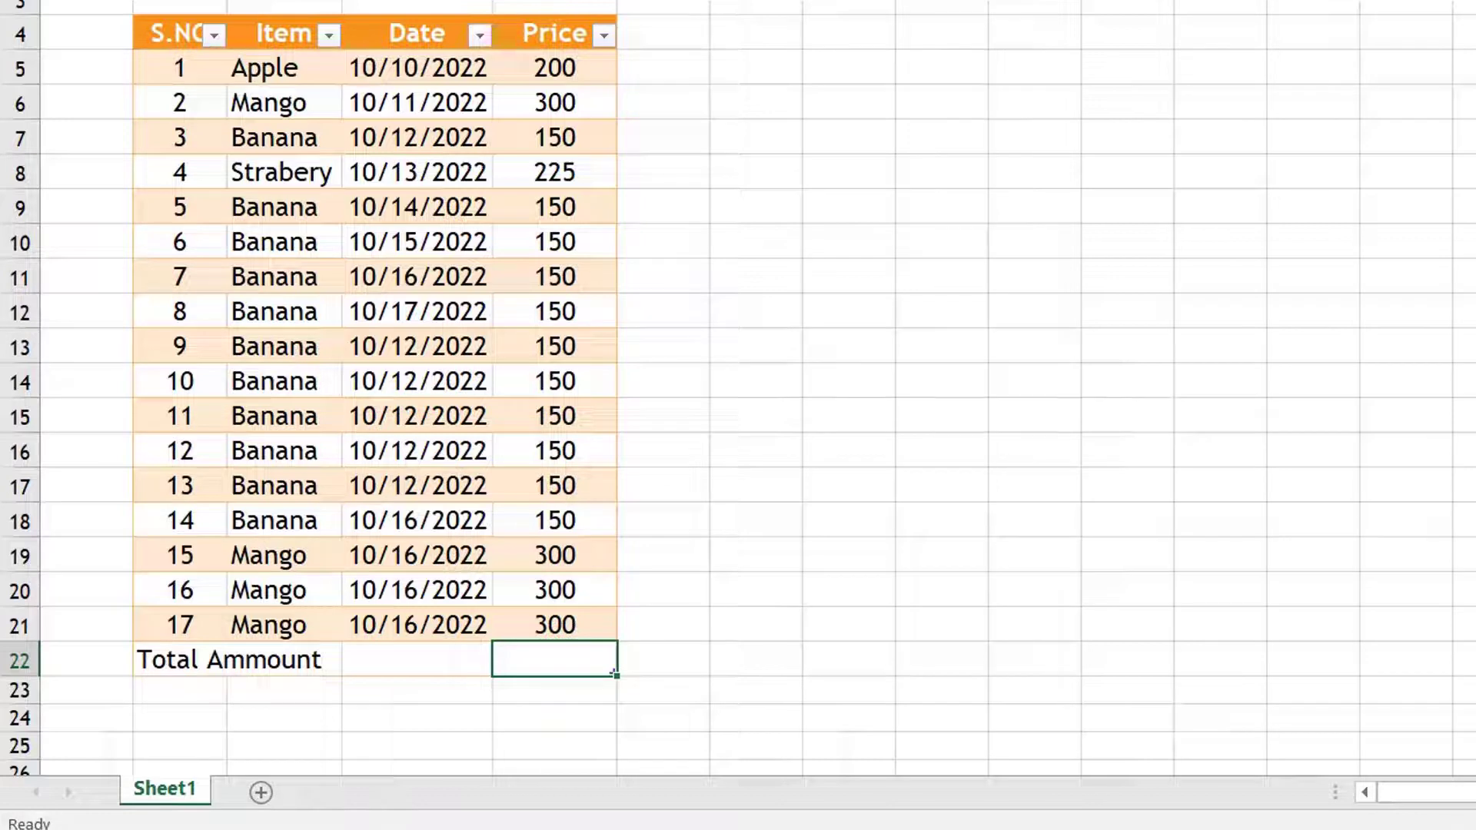
type("=")
type("sum")
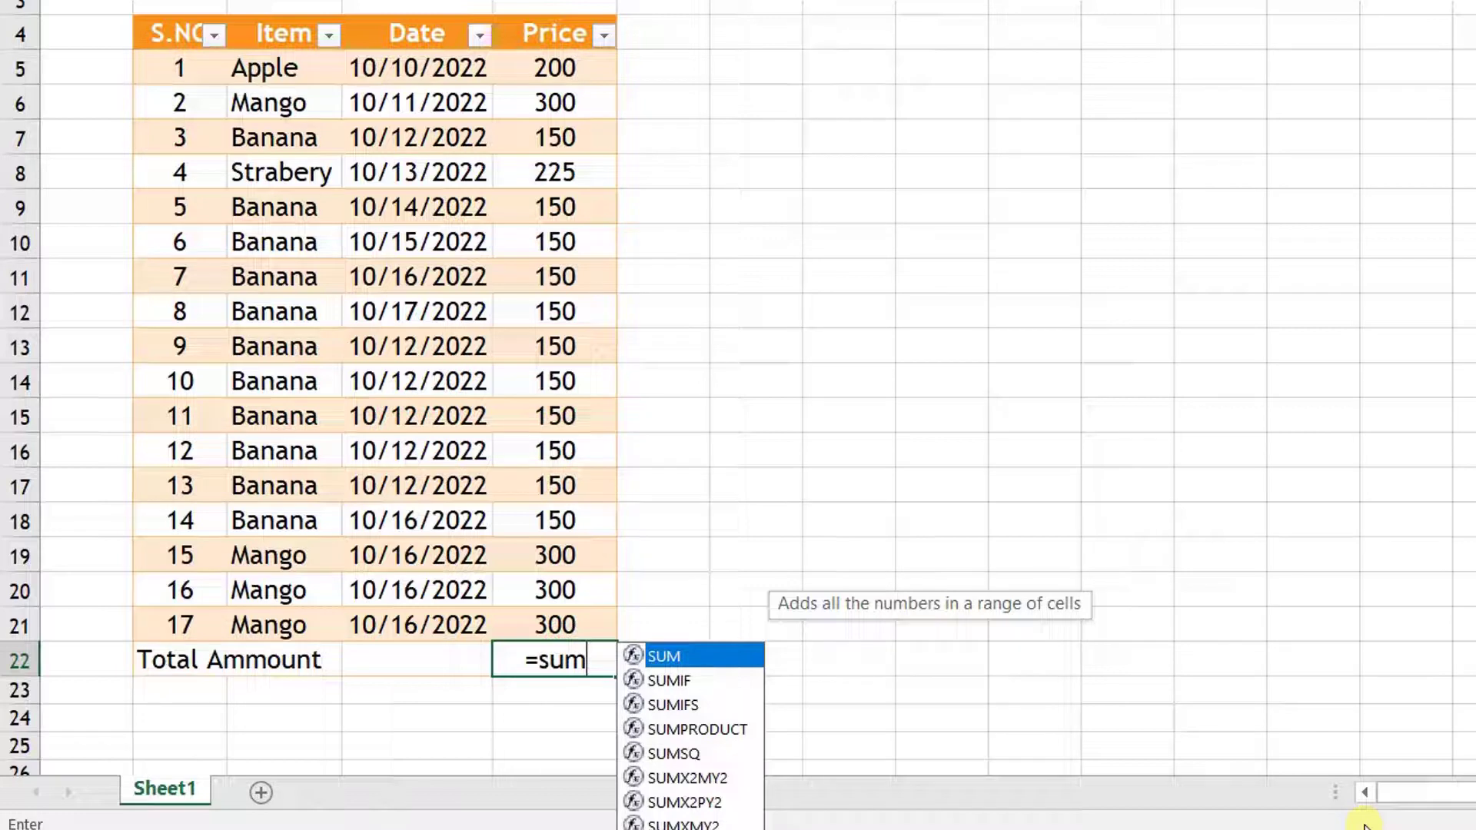
type("(")
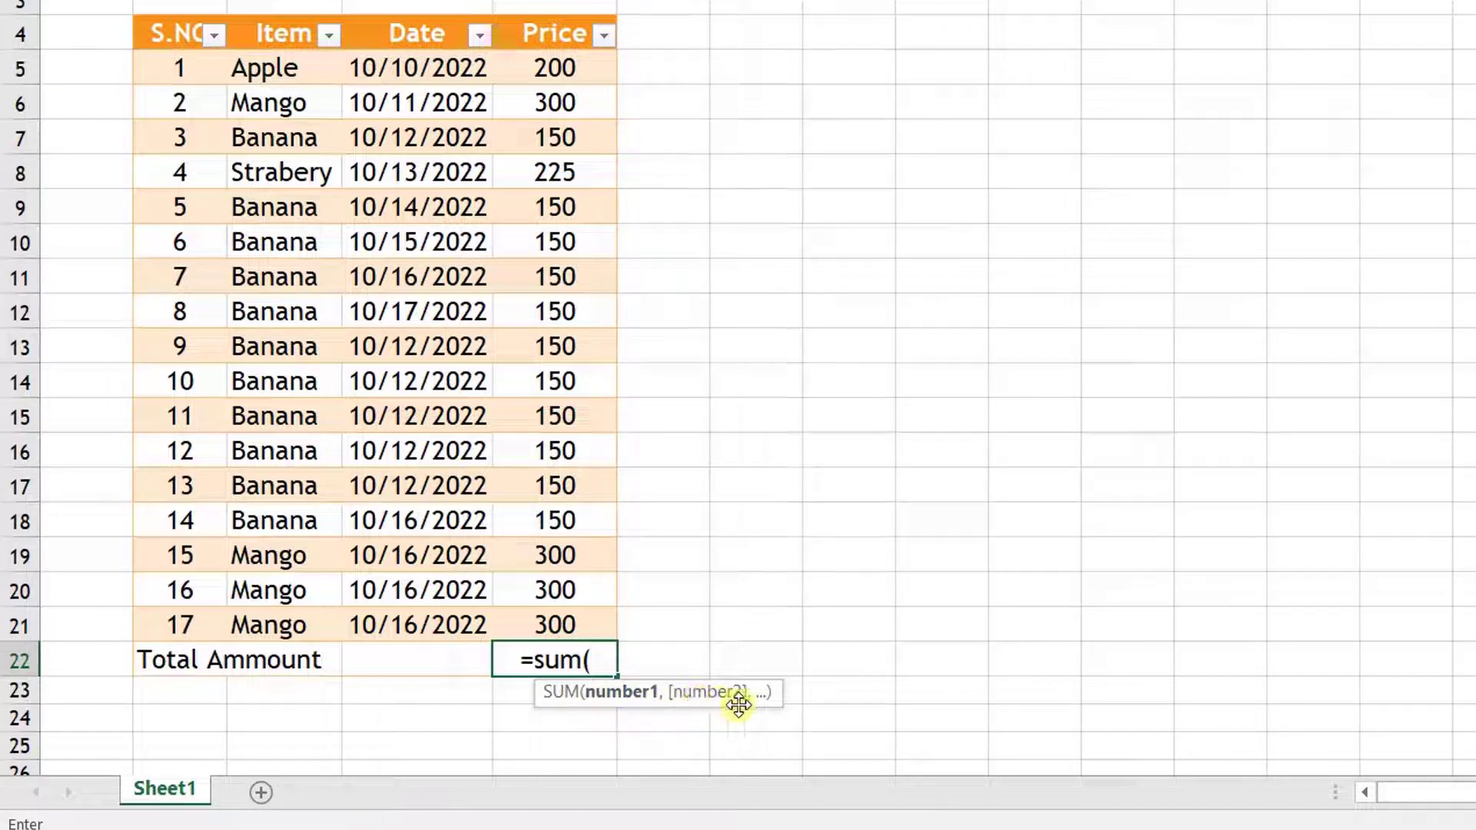
left_click(584, 67)
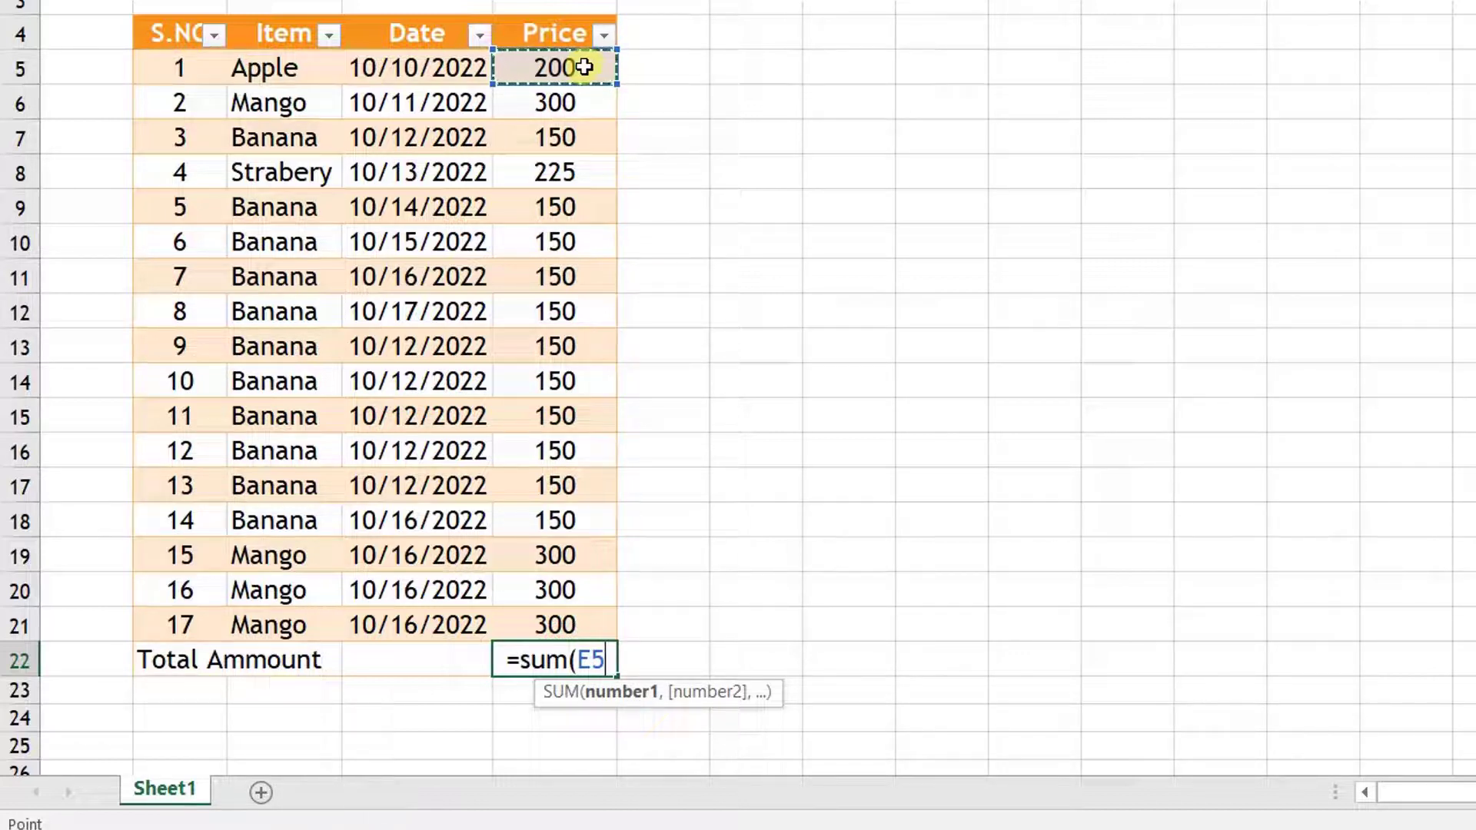
key("shift+Down")
key("shift+Down")
key("shift+Down")
key("shift+Down")
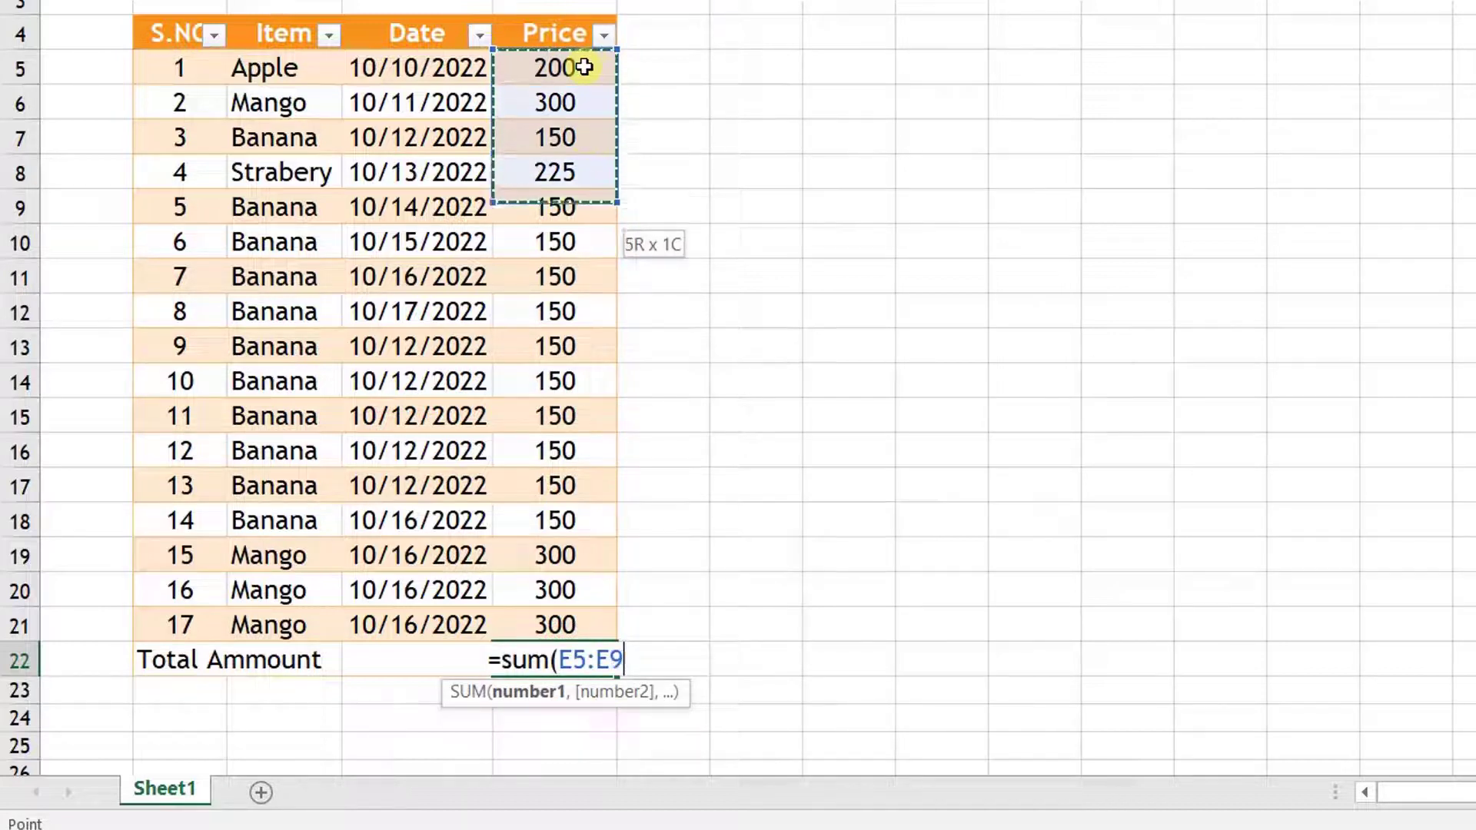
key("shift+Down")
key("shift+Down")
key("shift+Down")
key("shift+Down")
key("shift+Down")
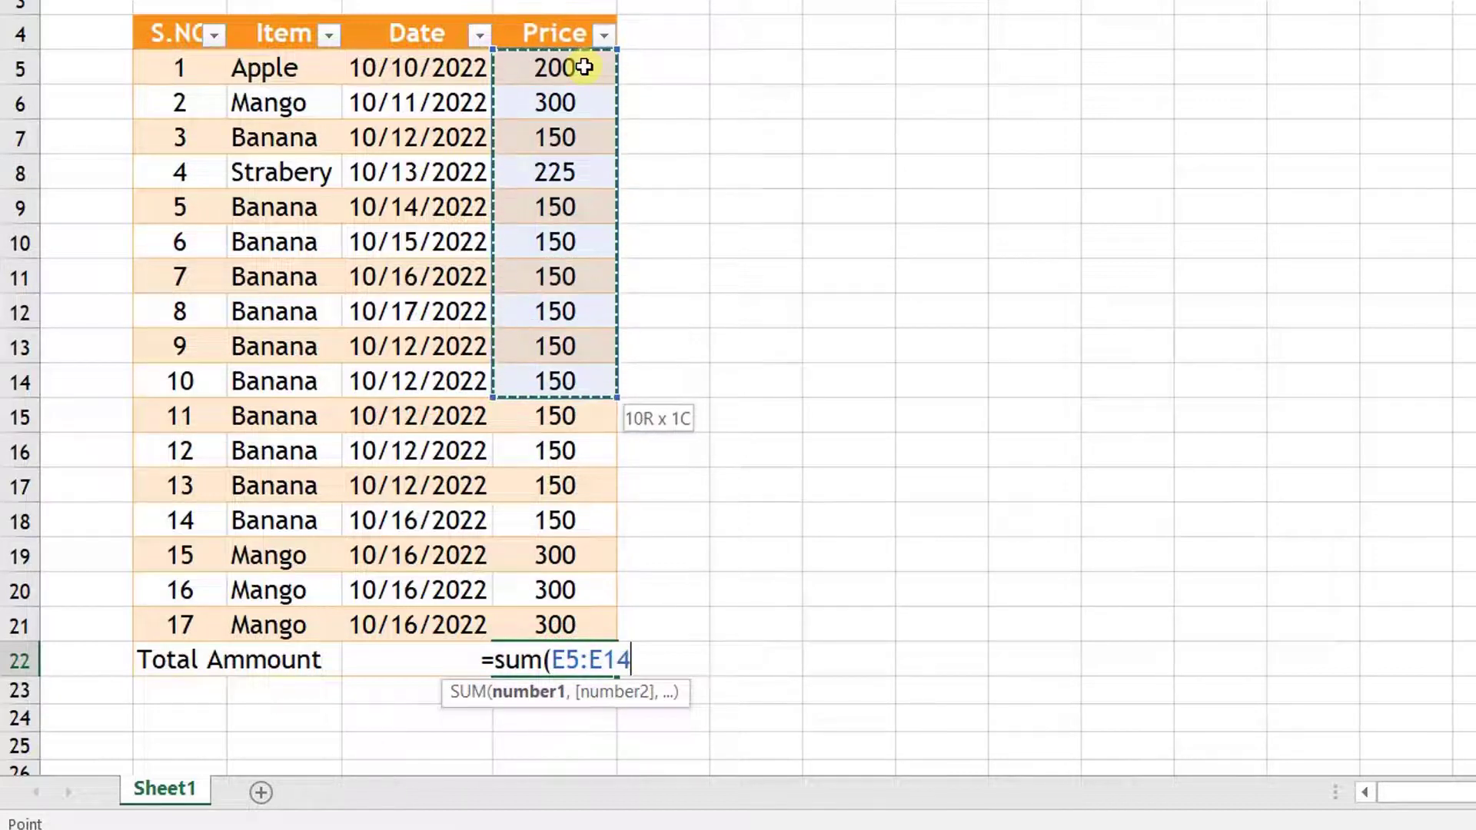
key("shift+Down")
key("shift+Down")
key("shift+Down")
key("shift+Down")
key("shift+Down")
key("shift+Down")
key("shift+Down")
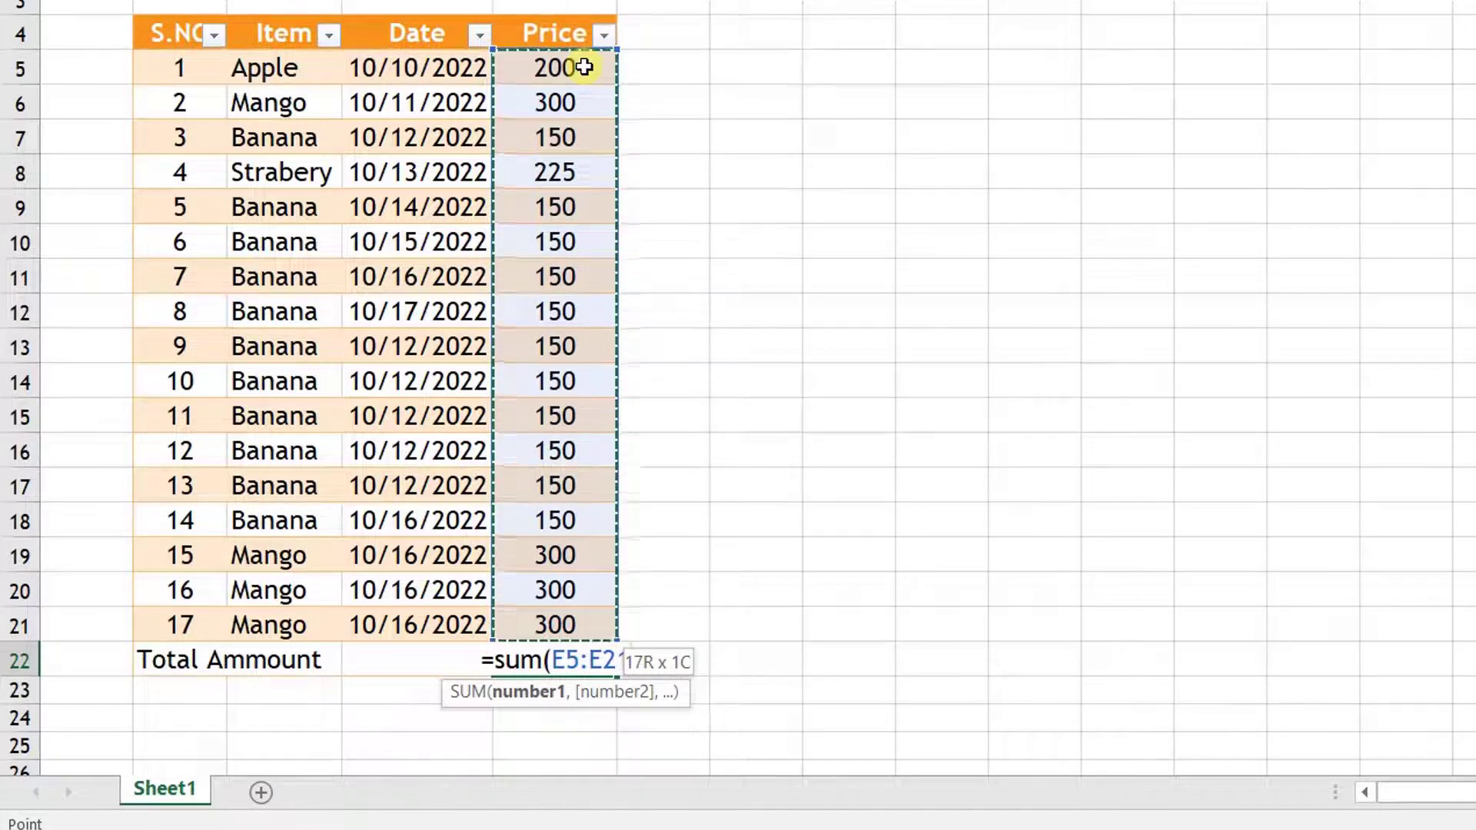
Reselect the prices E5:E21 as the SUM range and enter the formula in E22
left_click(567, 101)
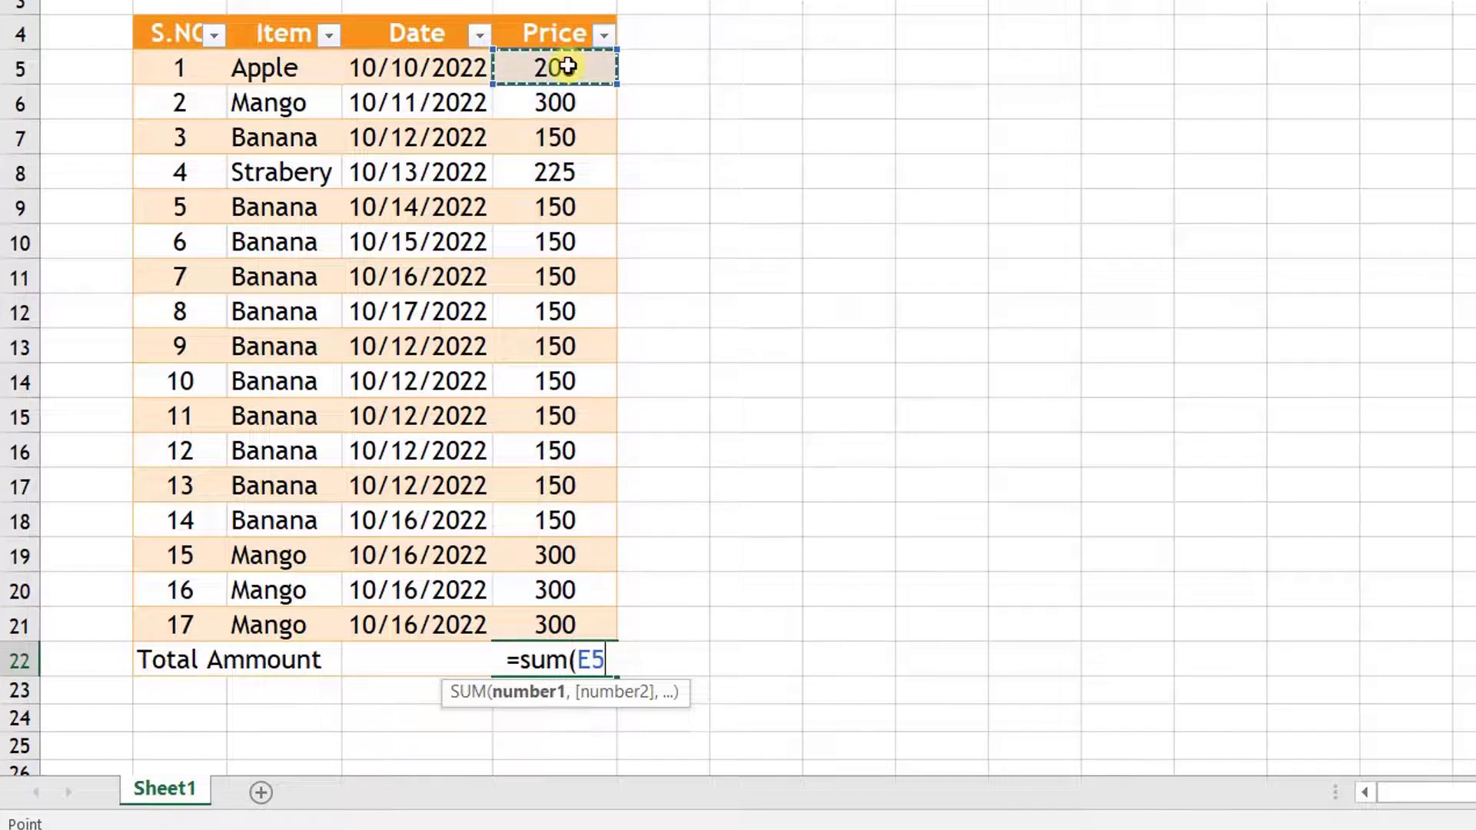
left_click_drag(567, 67, 564, 621)
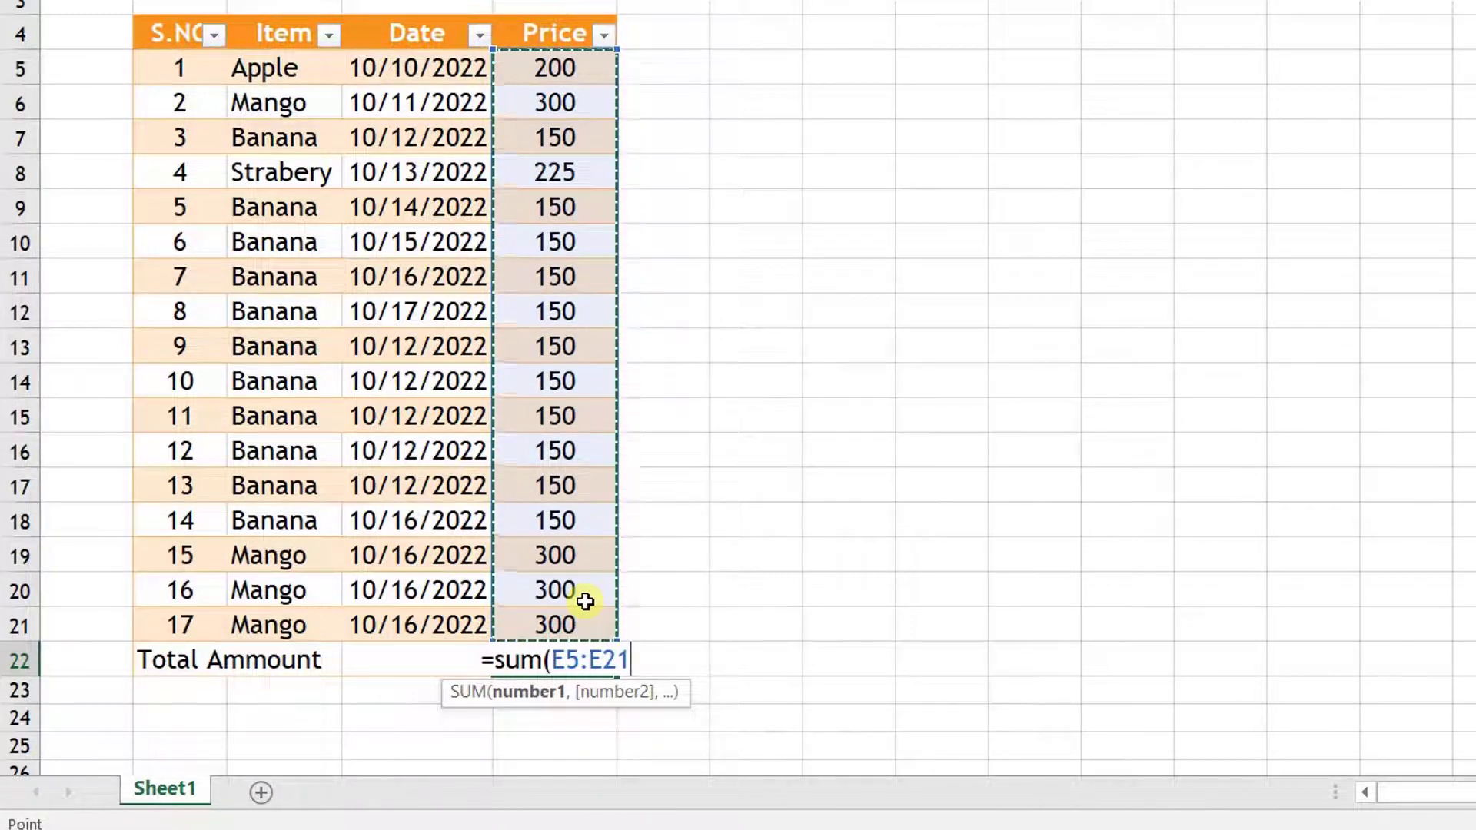
type(")")
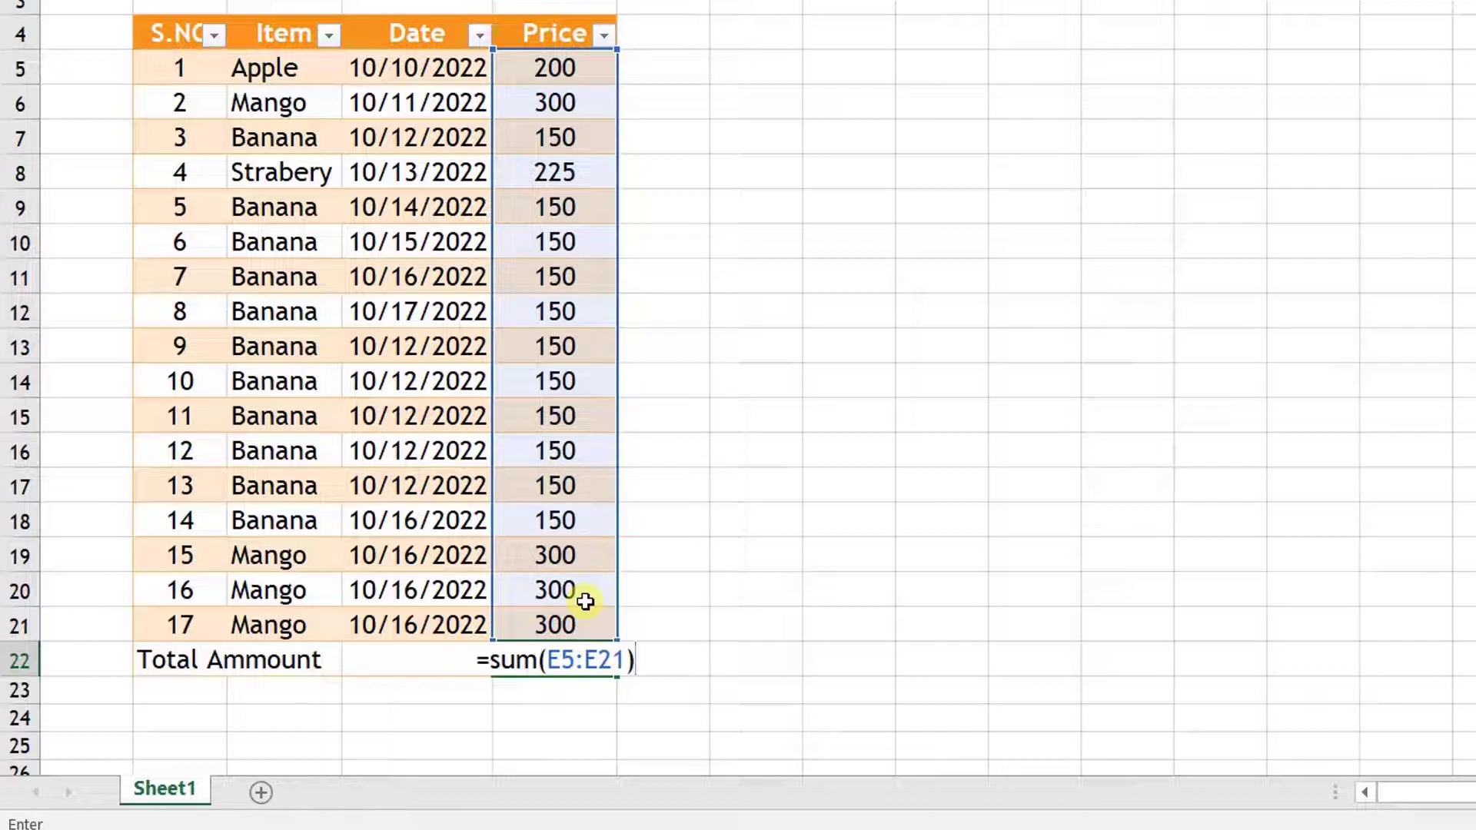
key("BackSpace")
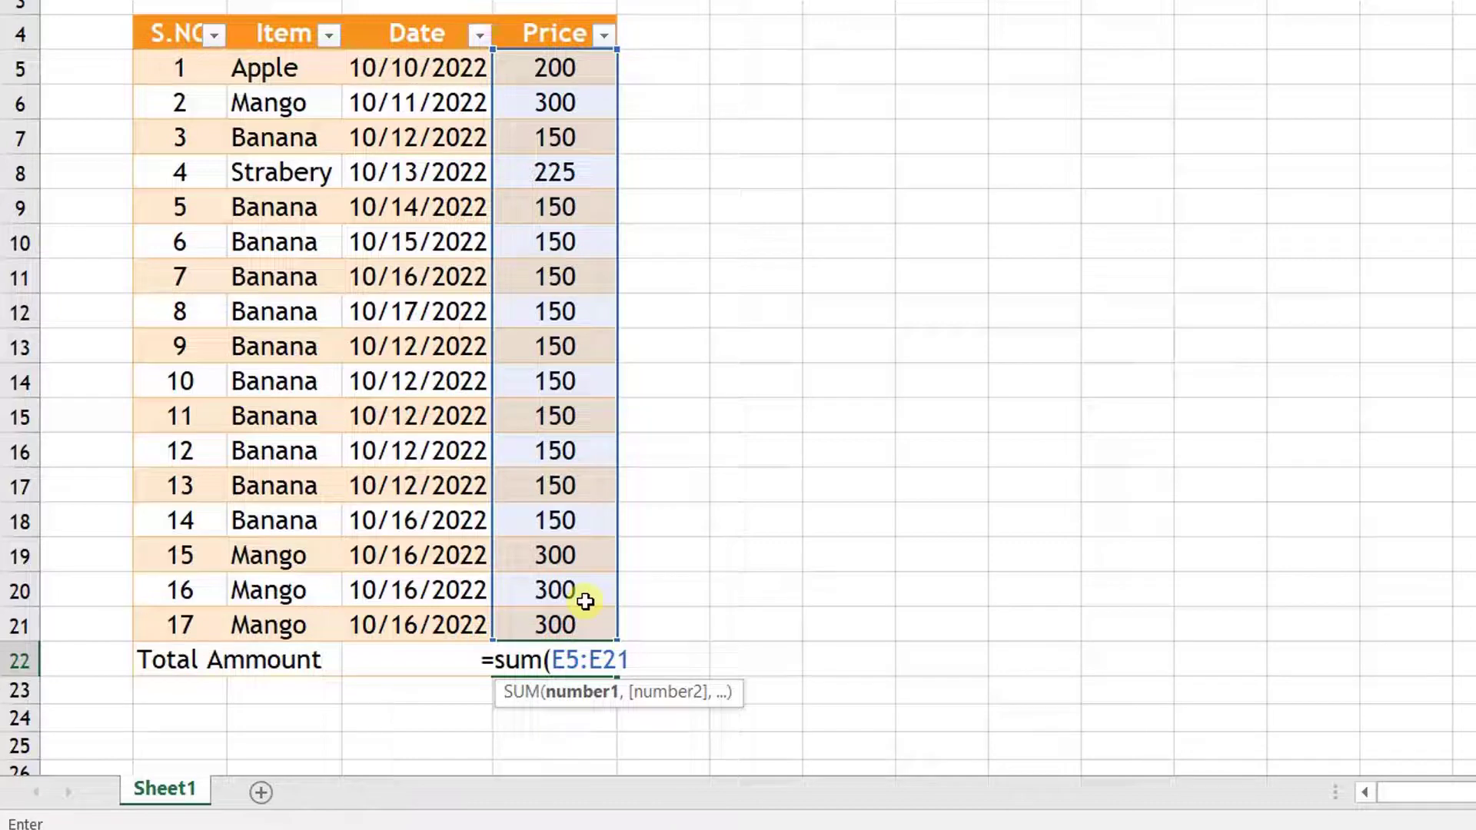
key("Return")
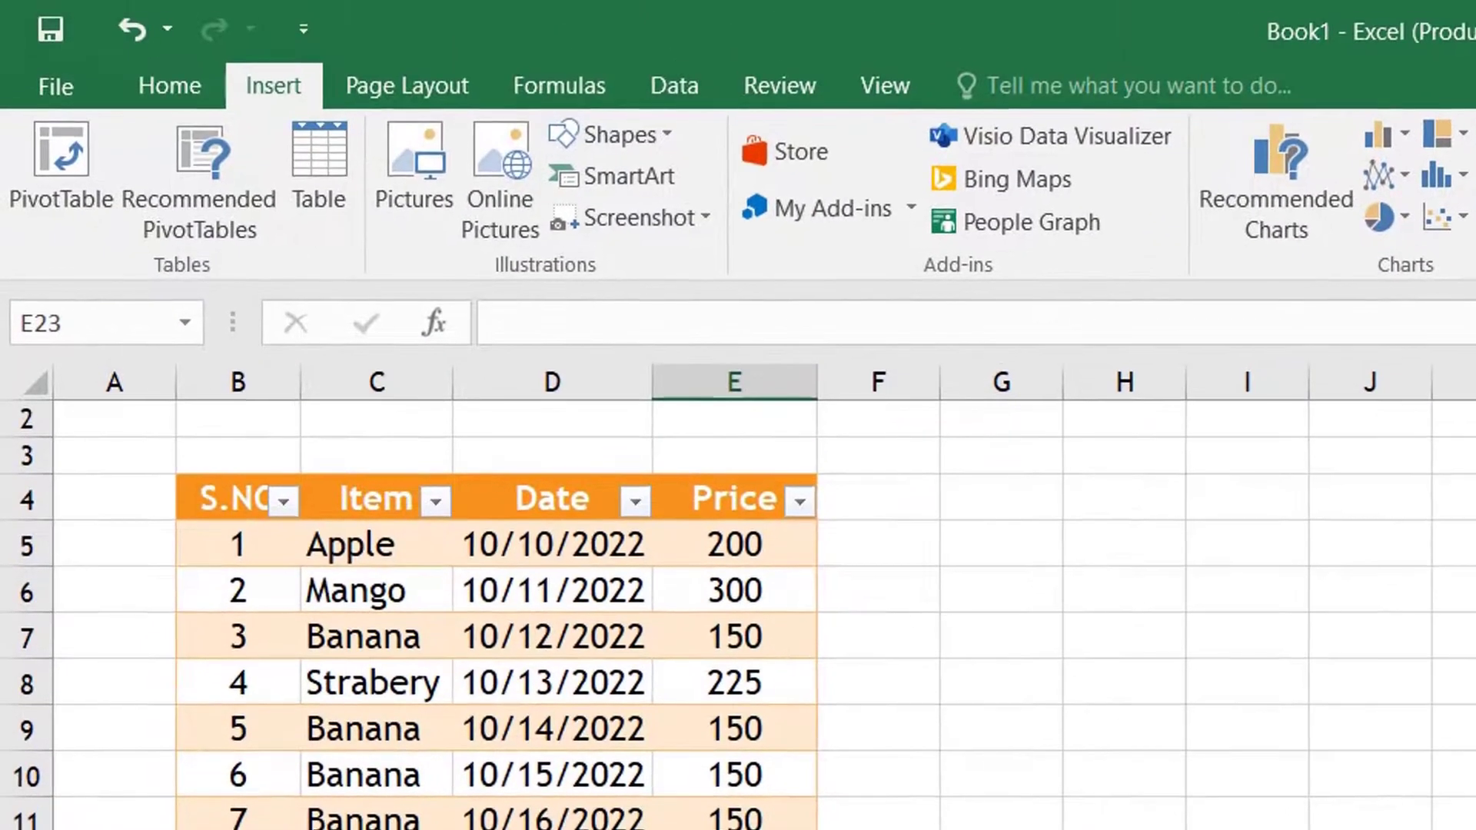
Examine the formula in the total cell E22, including its closing parenthesis, and return to that cell
key("Up")
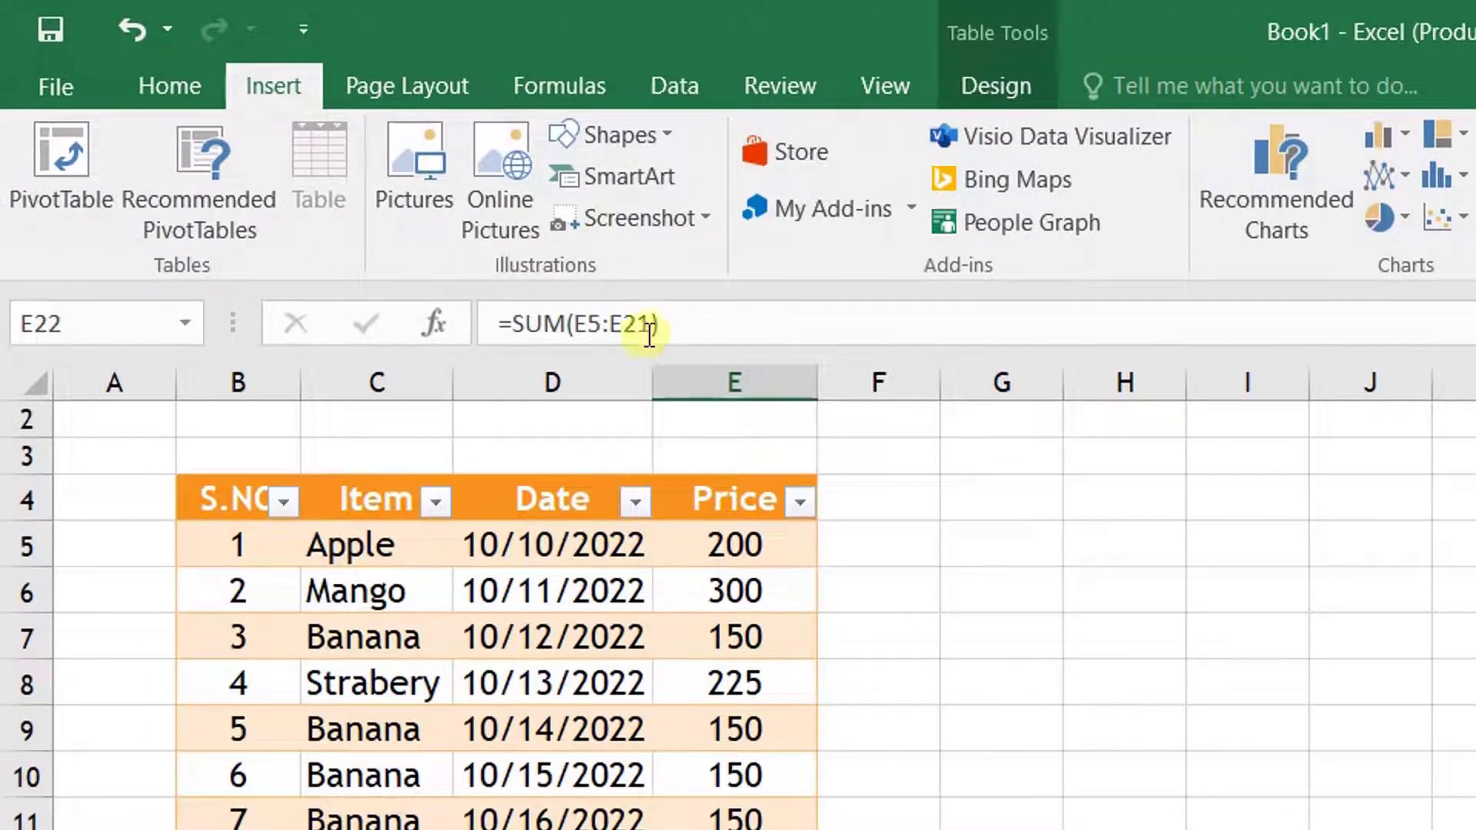
left_click(665, 323)
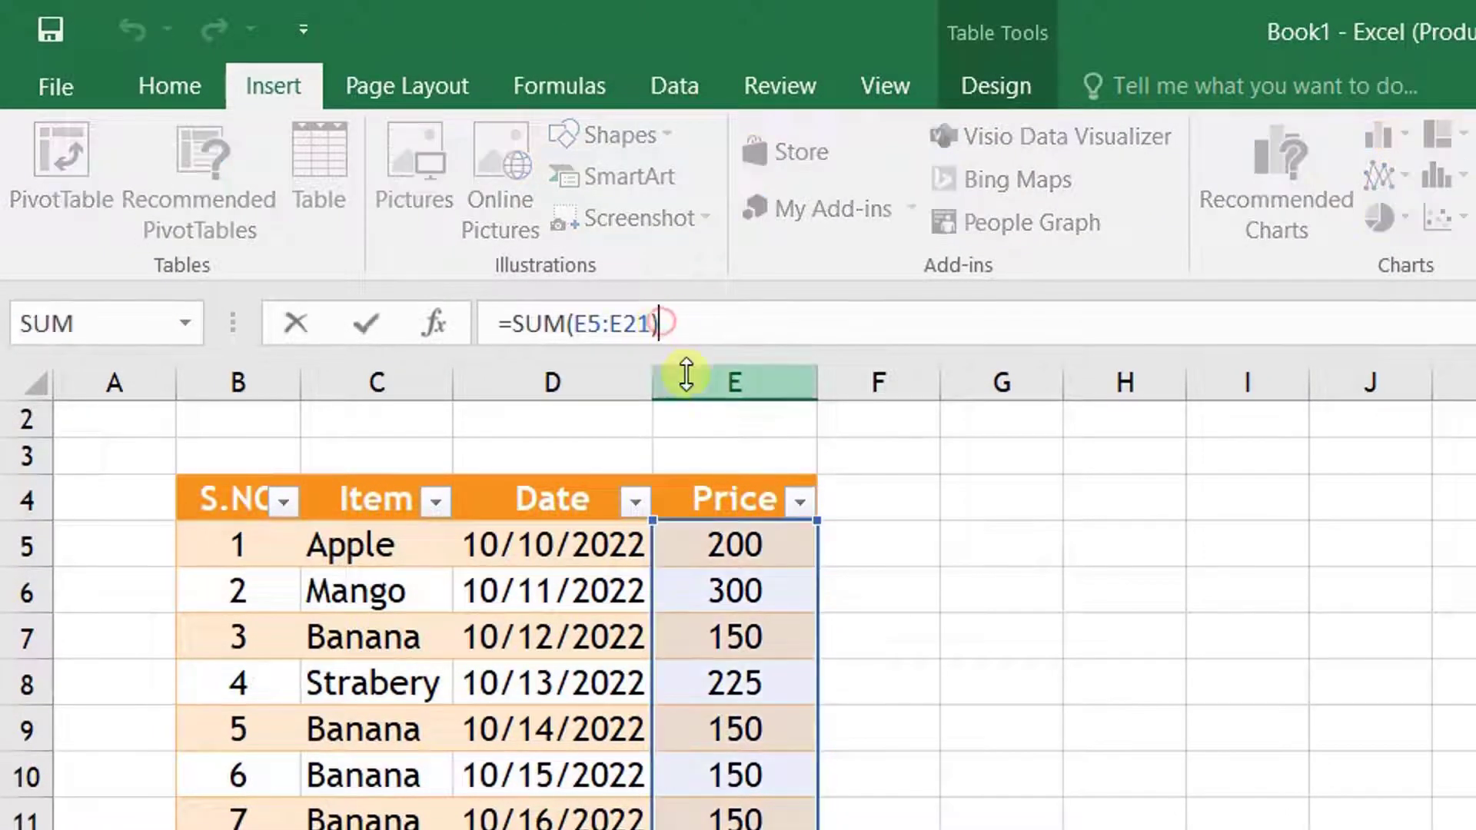
left_click(995, 813)
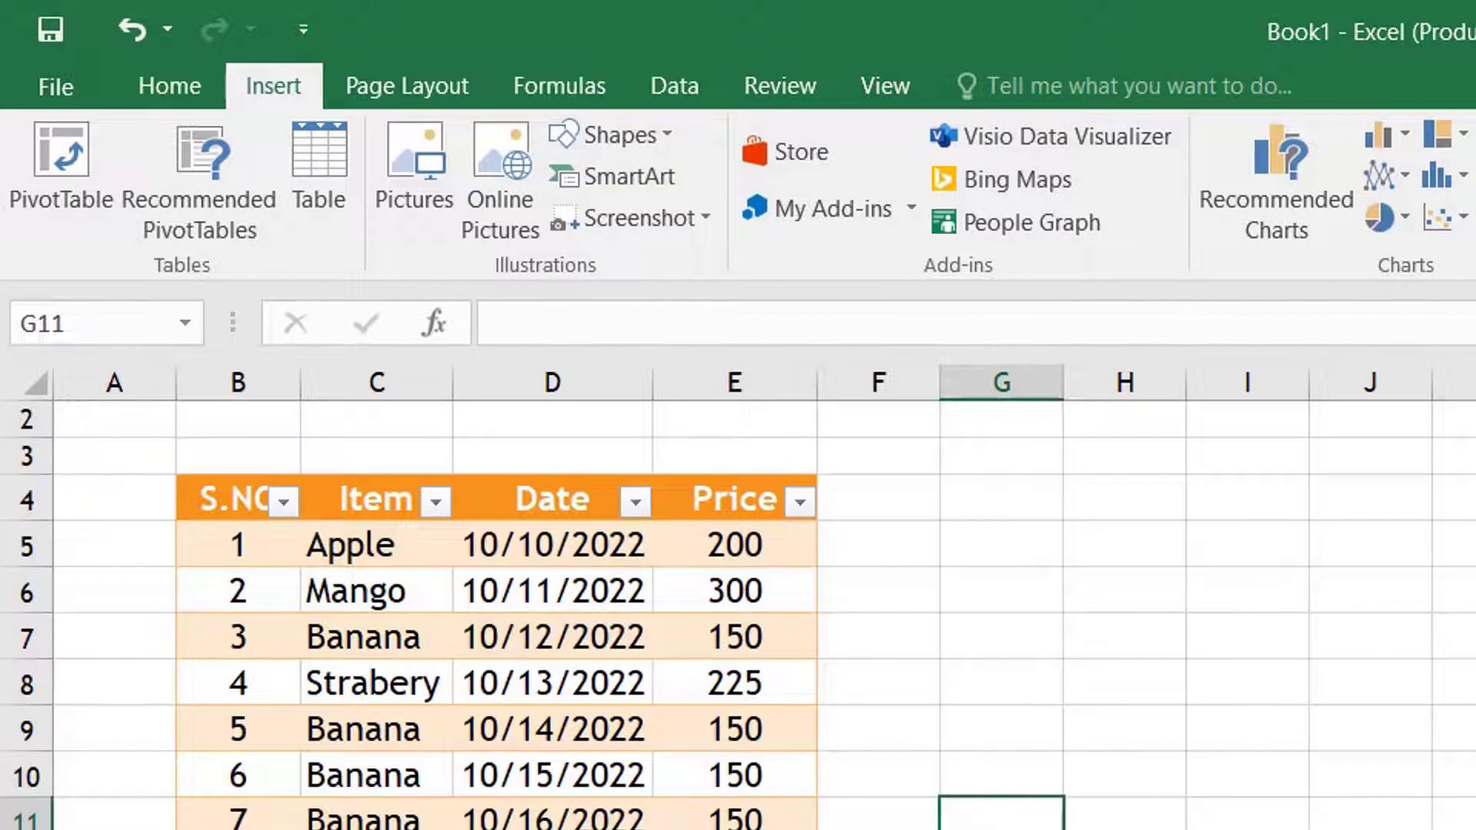
left_click(735, 829)
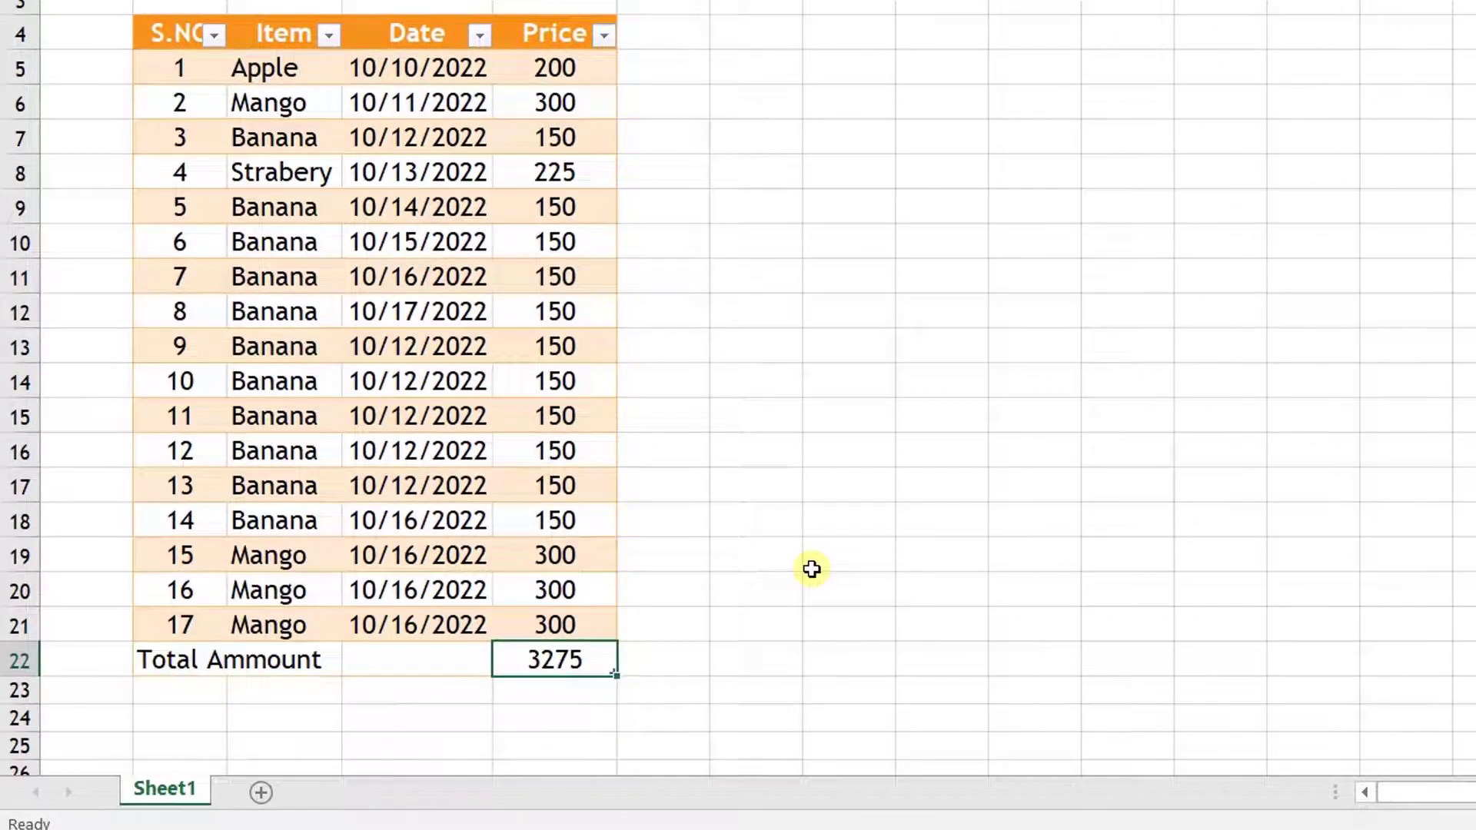
Enter the formula =SUM(E5:E21) in E22 again to total the Price column
type("=")
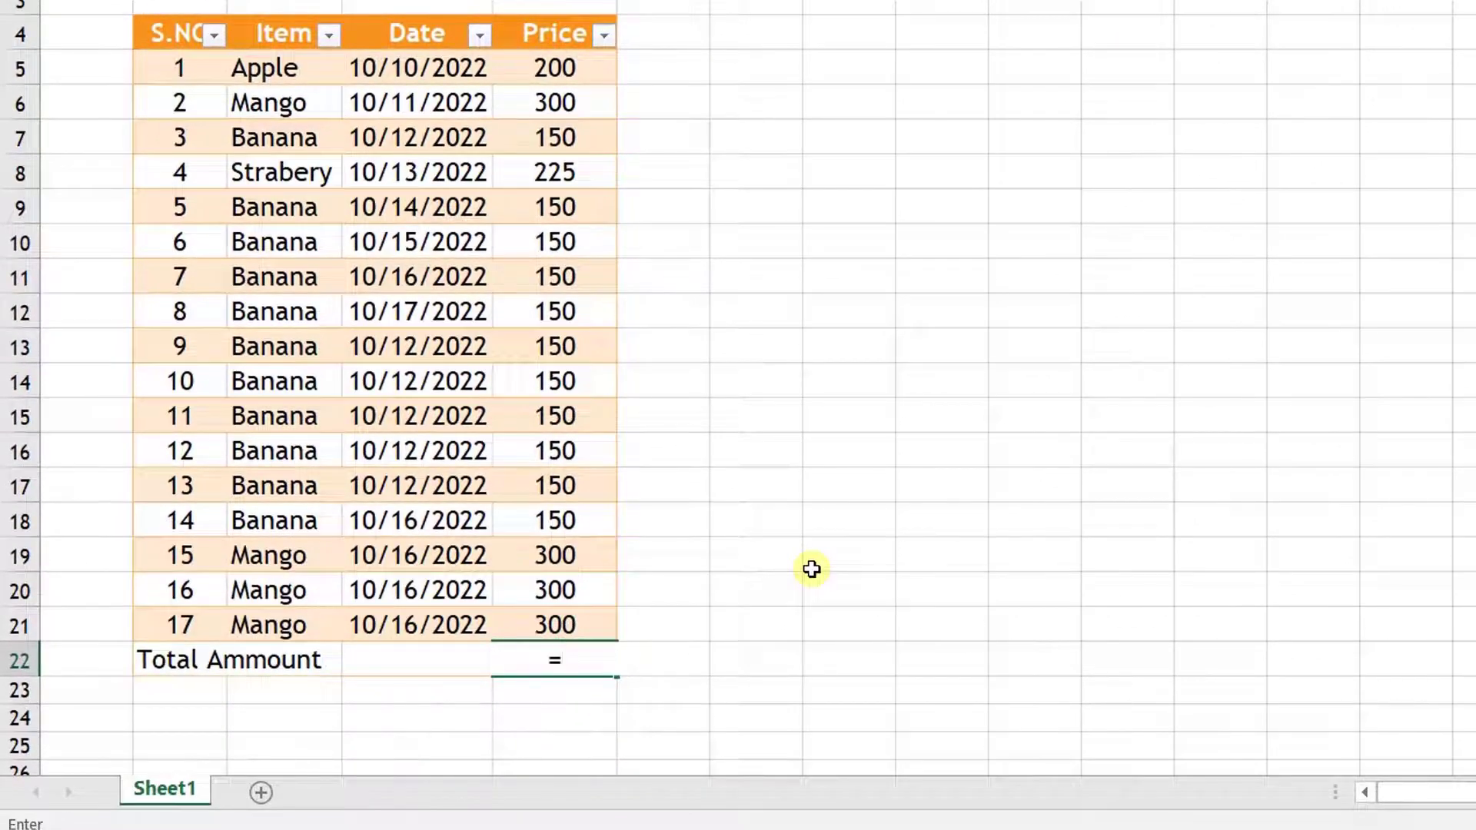
type("sum(")
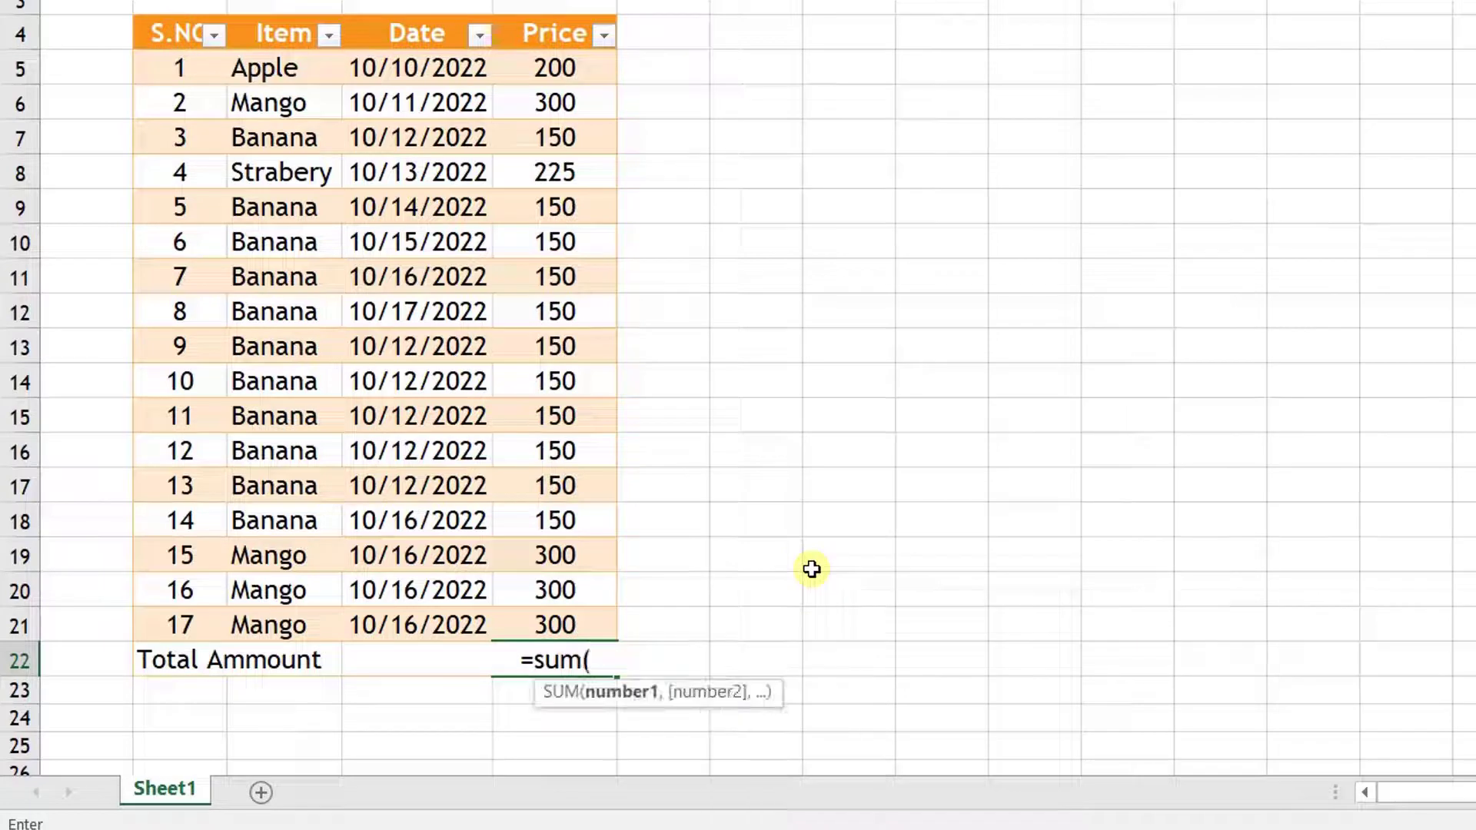
left_click(567, 68)
left_click_drag(574, 104, 566, 625)
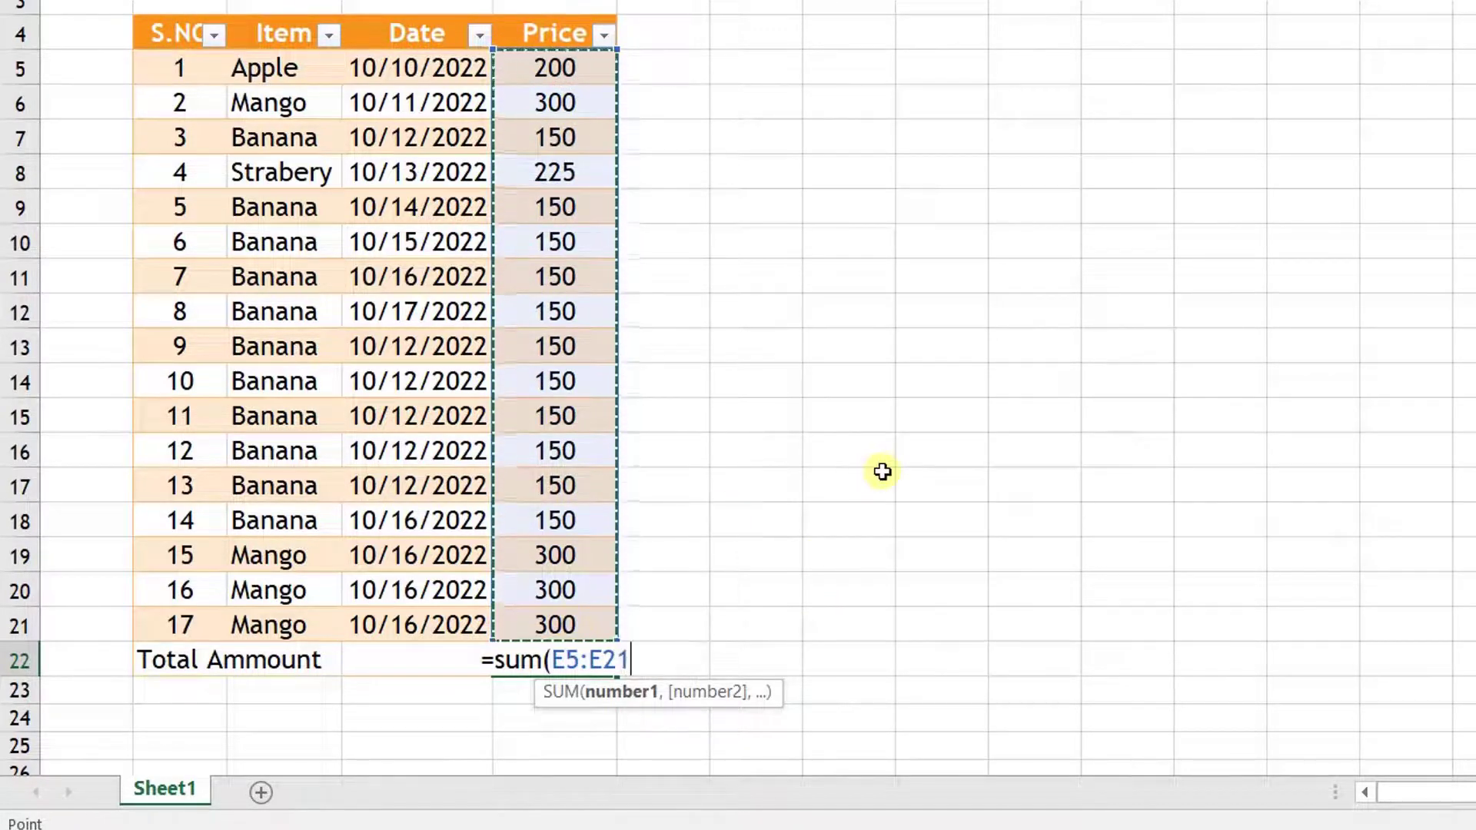
key("Return")
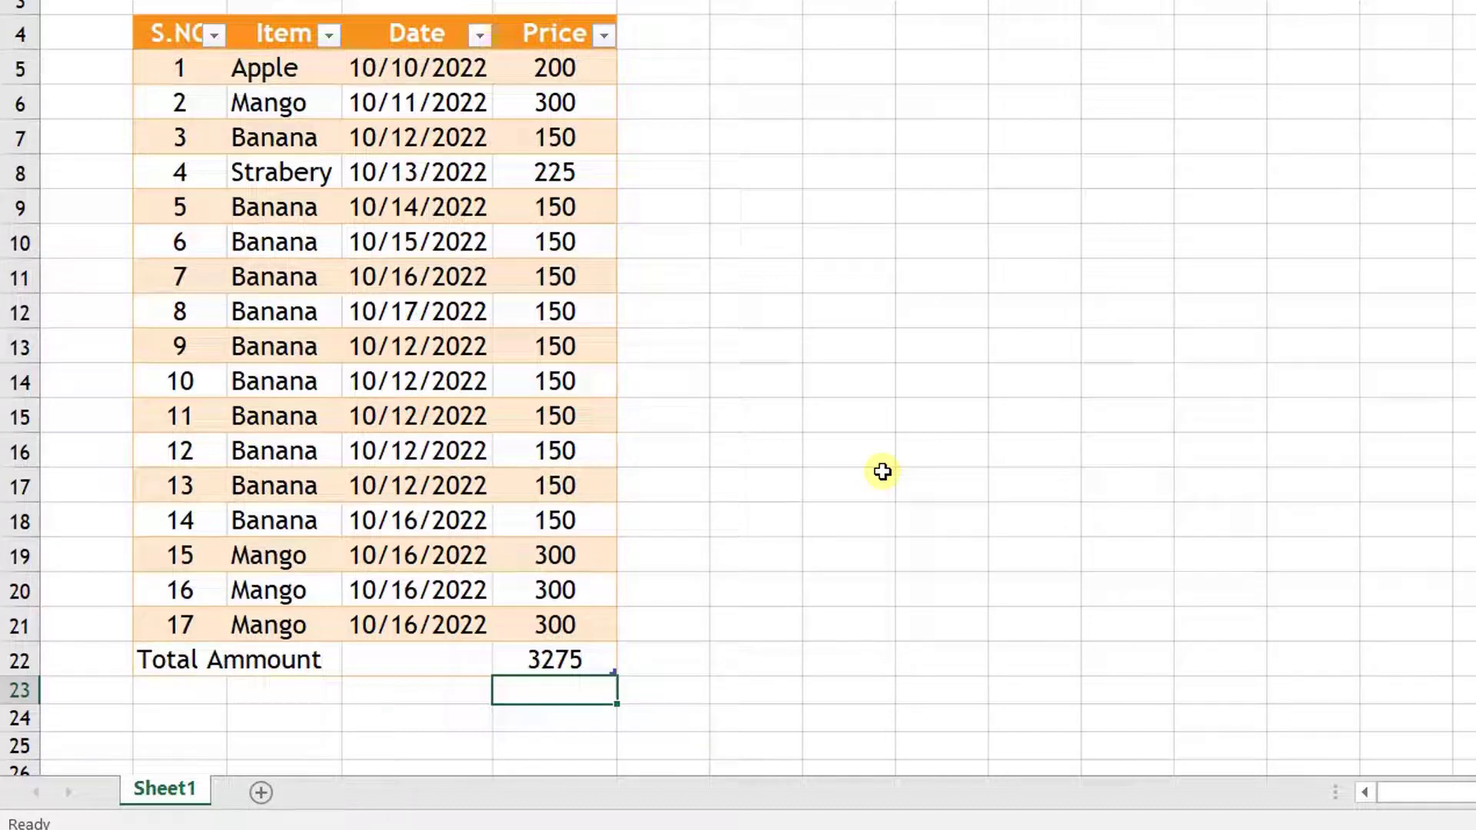
Replace the formula in E22 with an AutoSum total of the prices, clearing the cell and applying AutoSum a second time
key("Up")
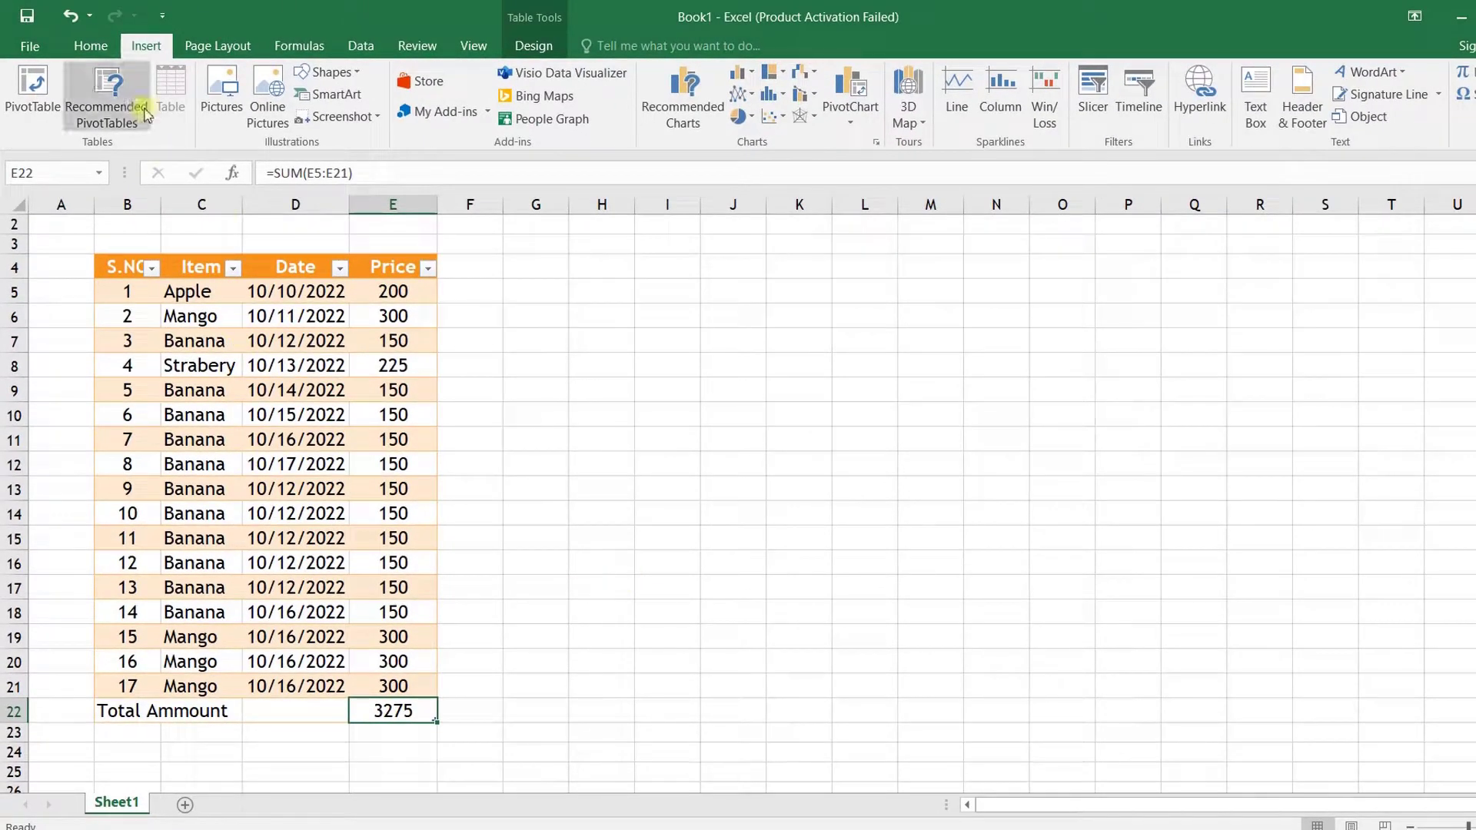
left_click(90, 46)
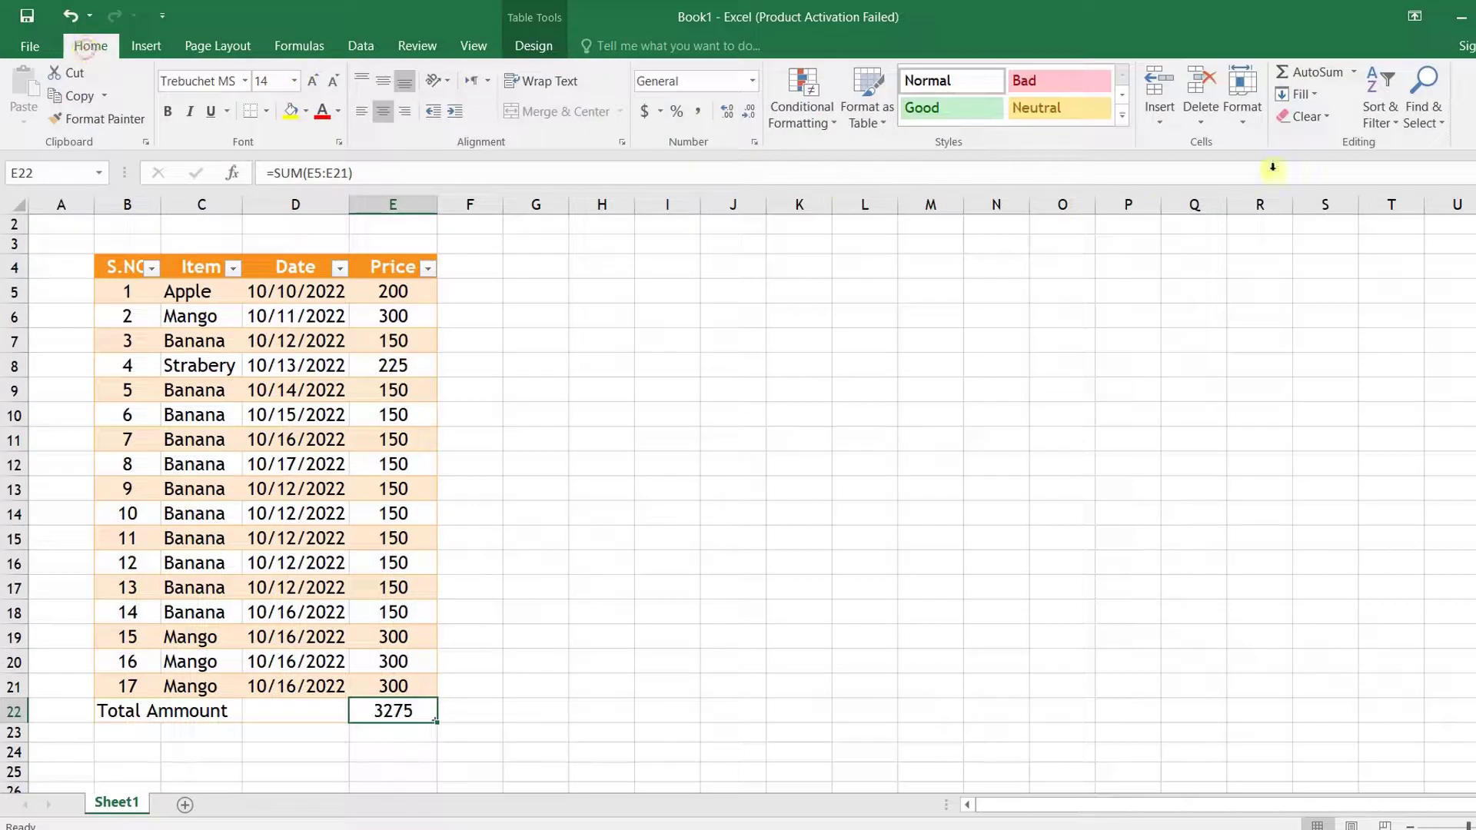
left_click(1316, 75)
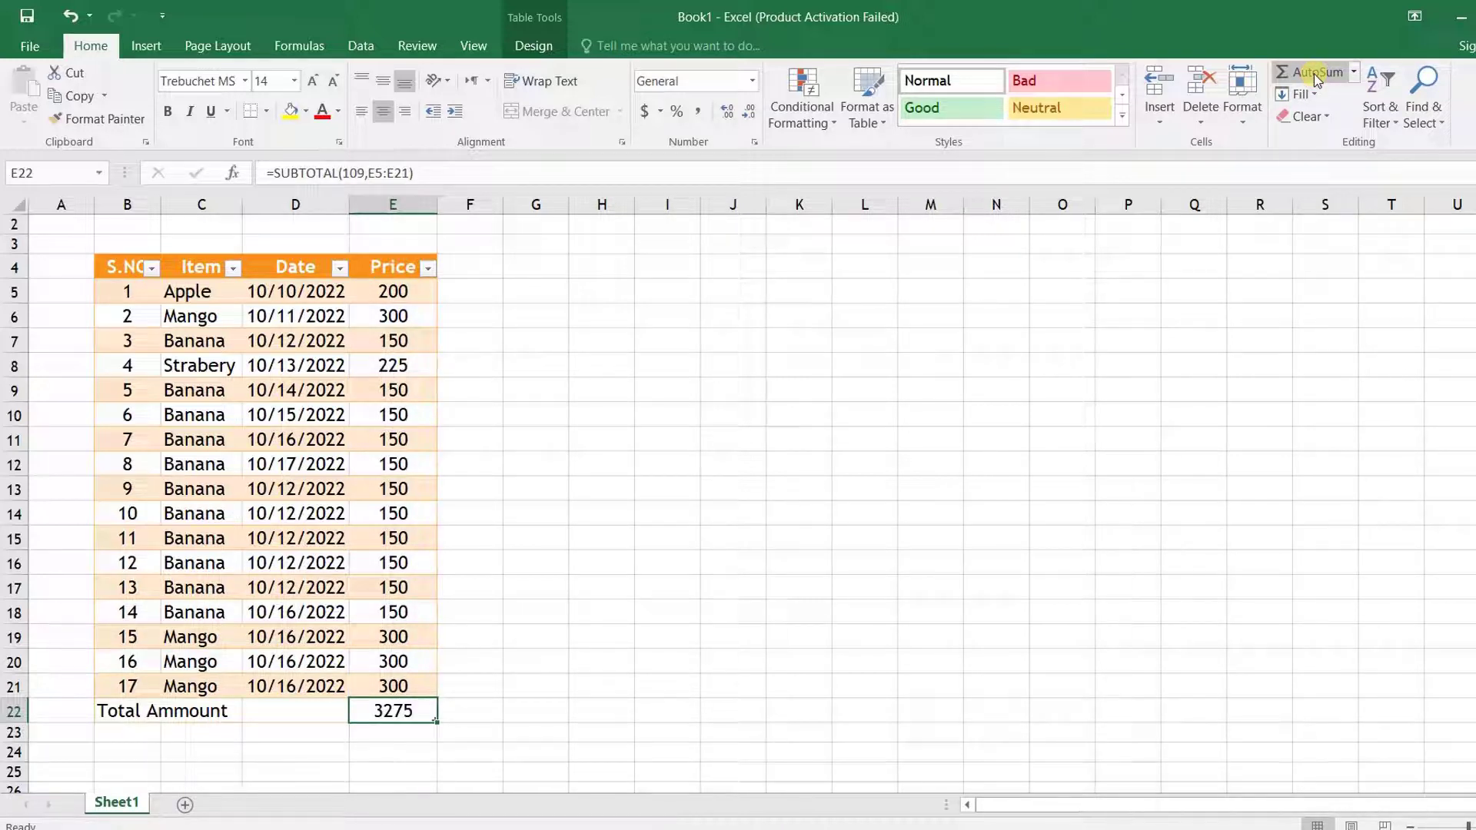
key("Delete")
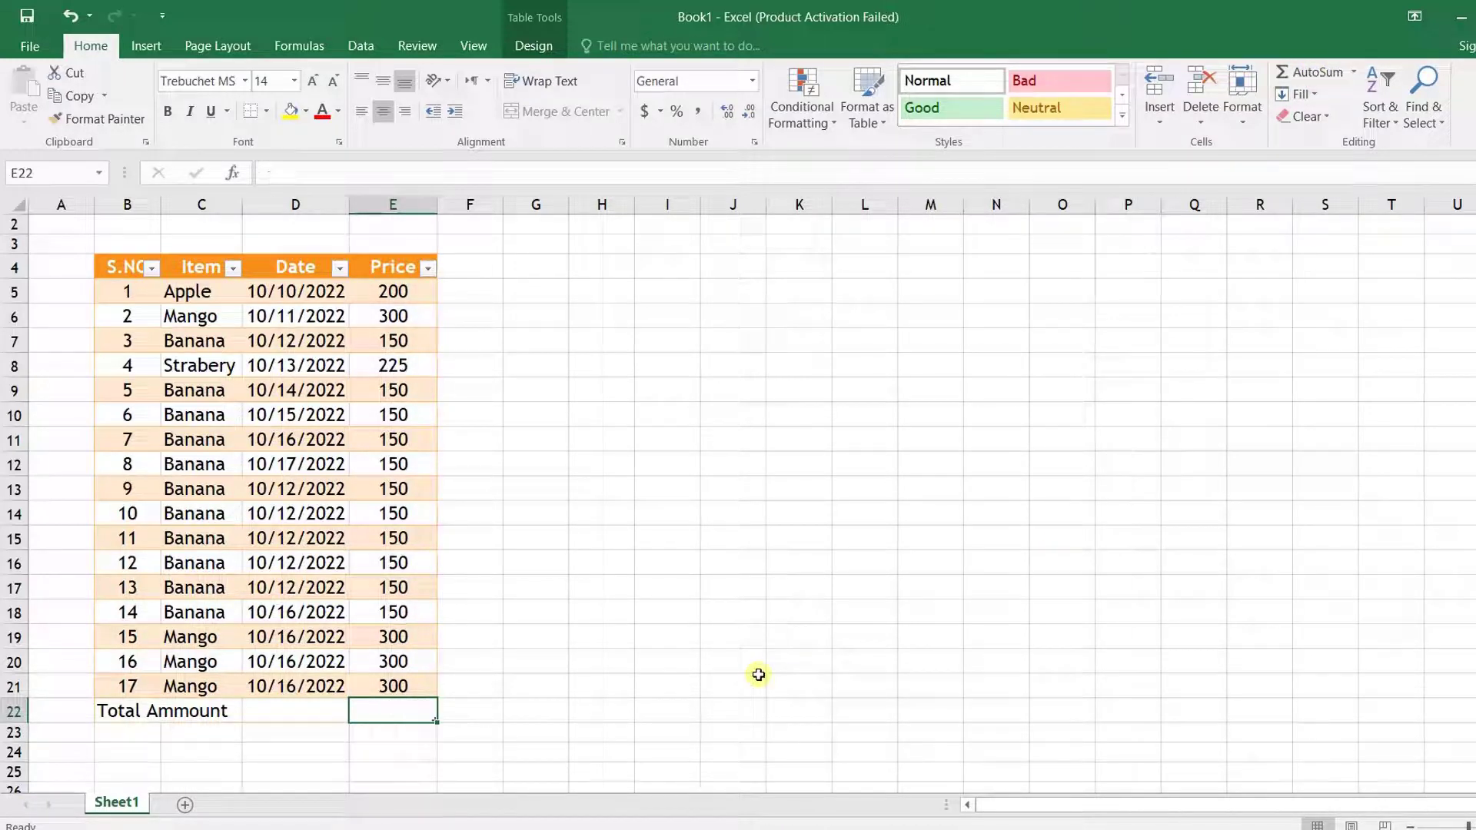
double_click(1304, 73)
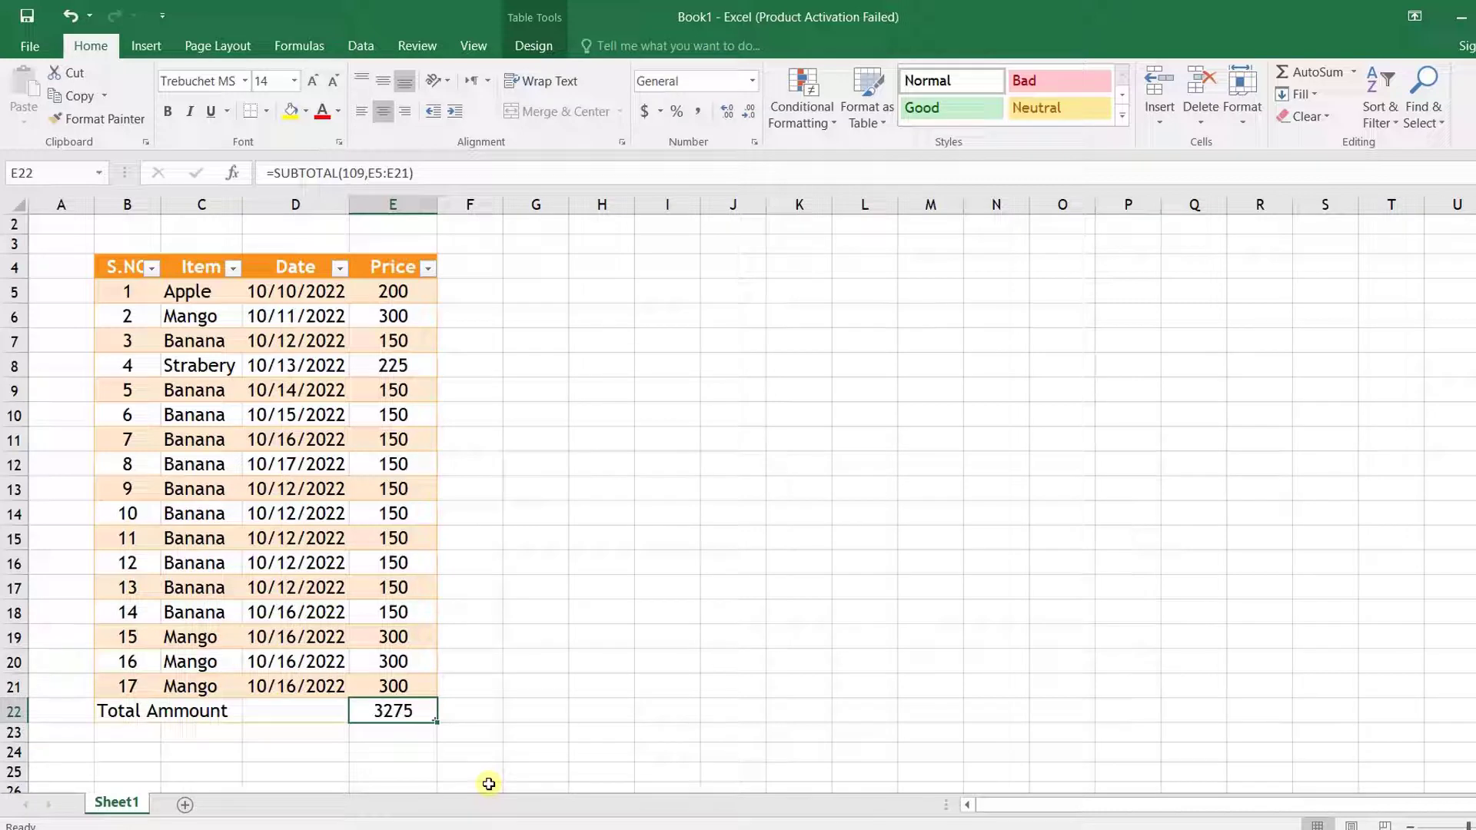
Clear E22 and insert a fresh AutoSum total of the prices in E5:E21
key("Delete")
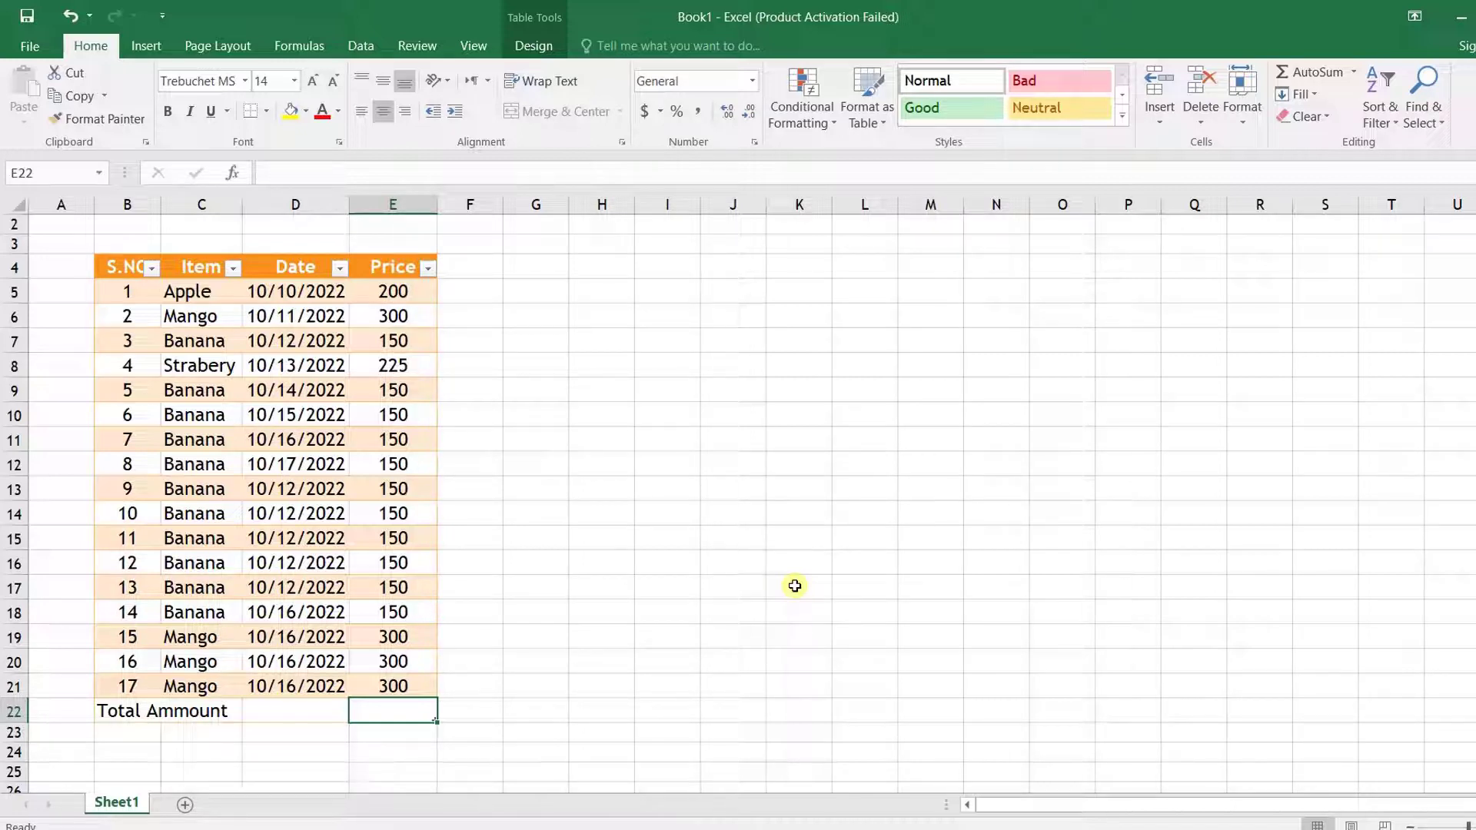
key("alt")
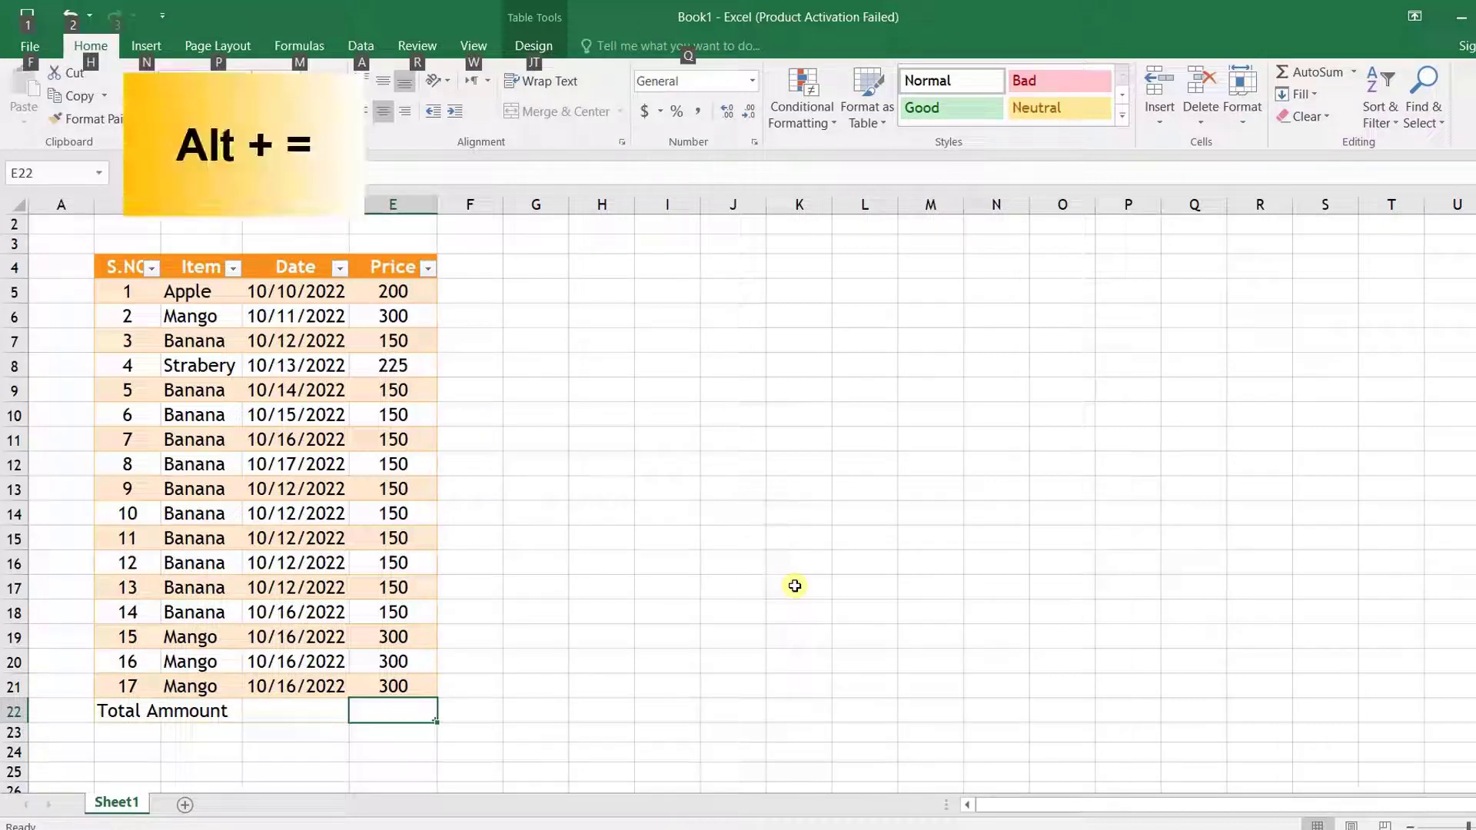
key("alt+equal")
key("ctrl+Return")
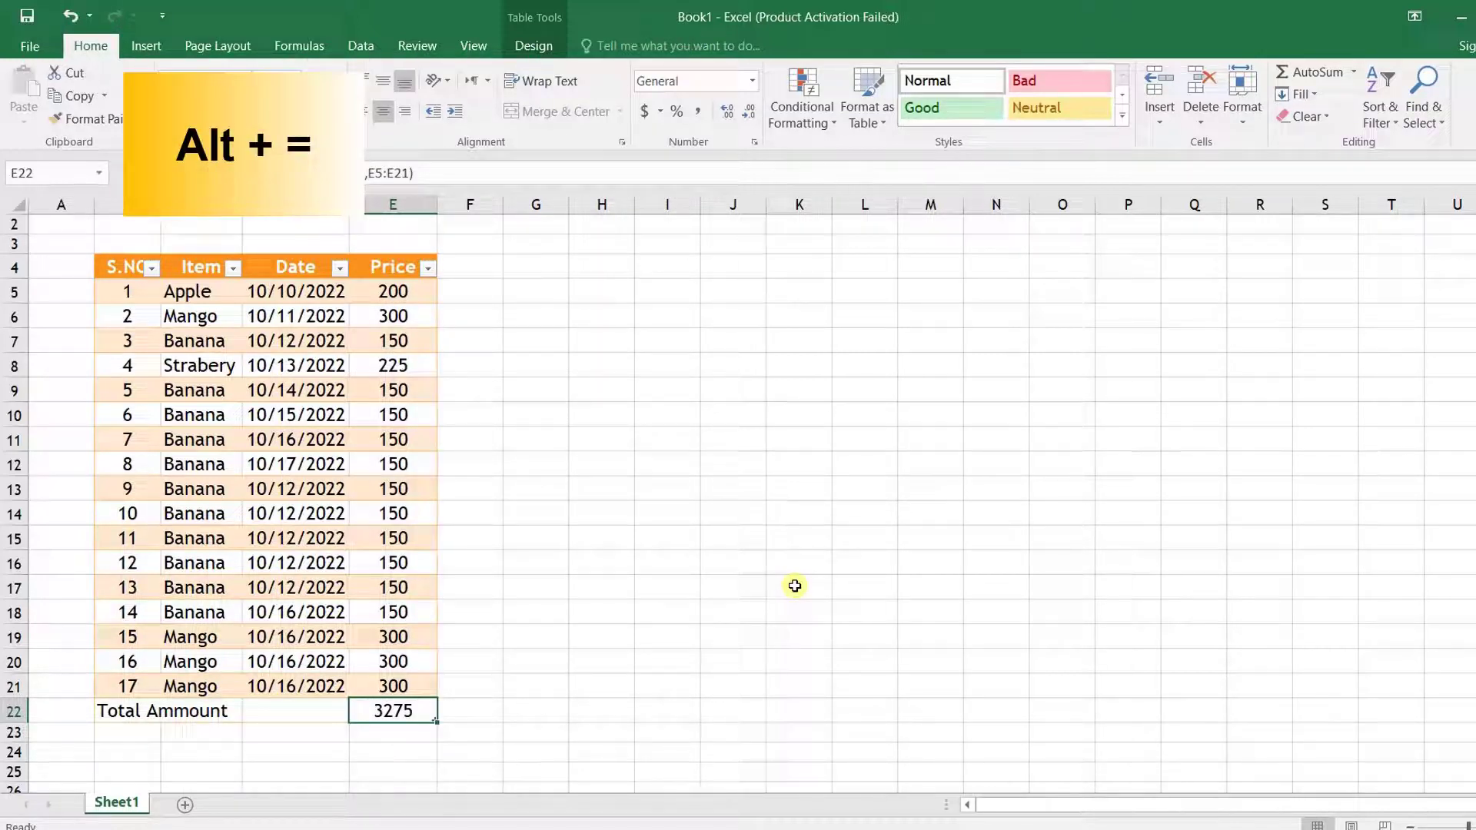